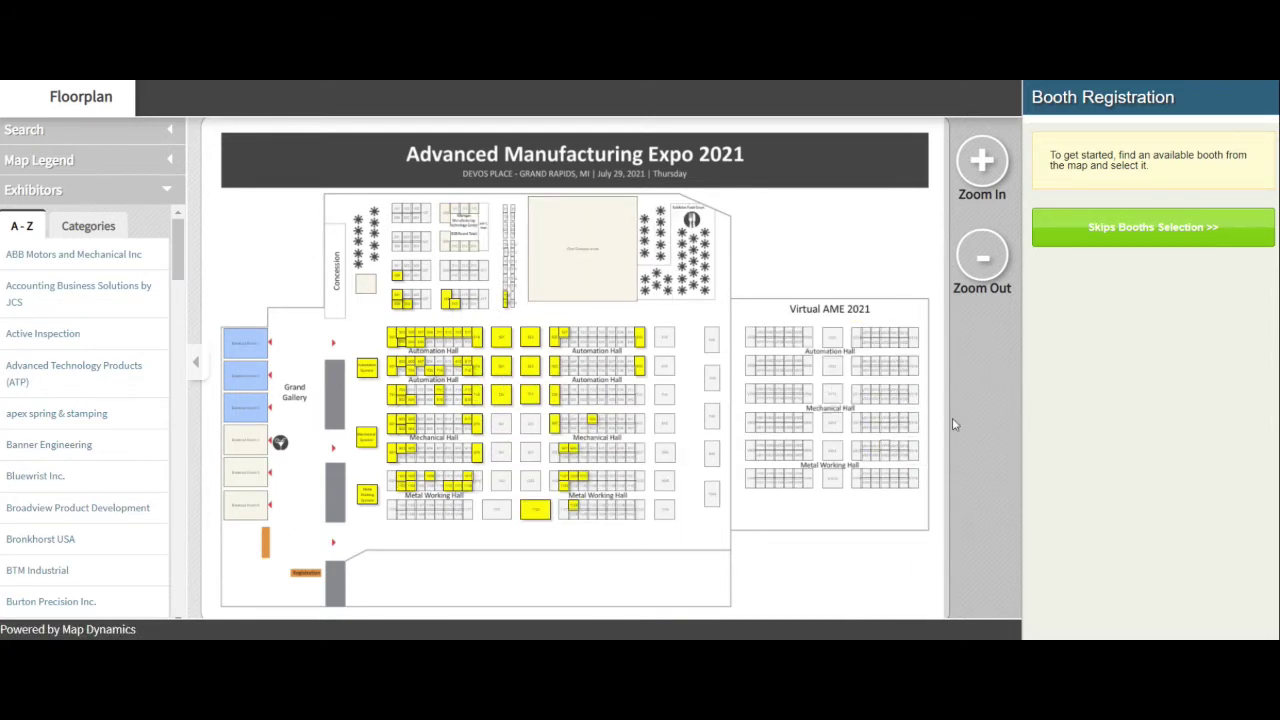
- Examine the types, dimensions and prices of available booths in the Virtual AME 2021 area of the floor plan
left_click(996, 168)
left_click(996, 168)
left_click_drag(927, 453, 402, 231)
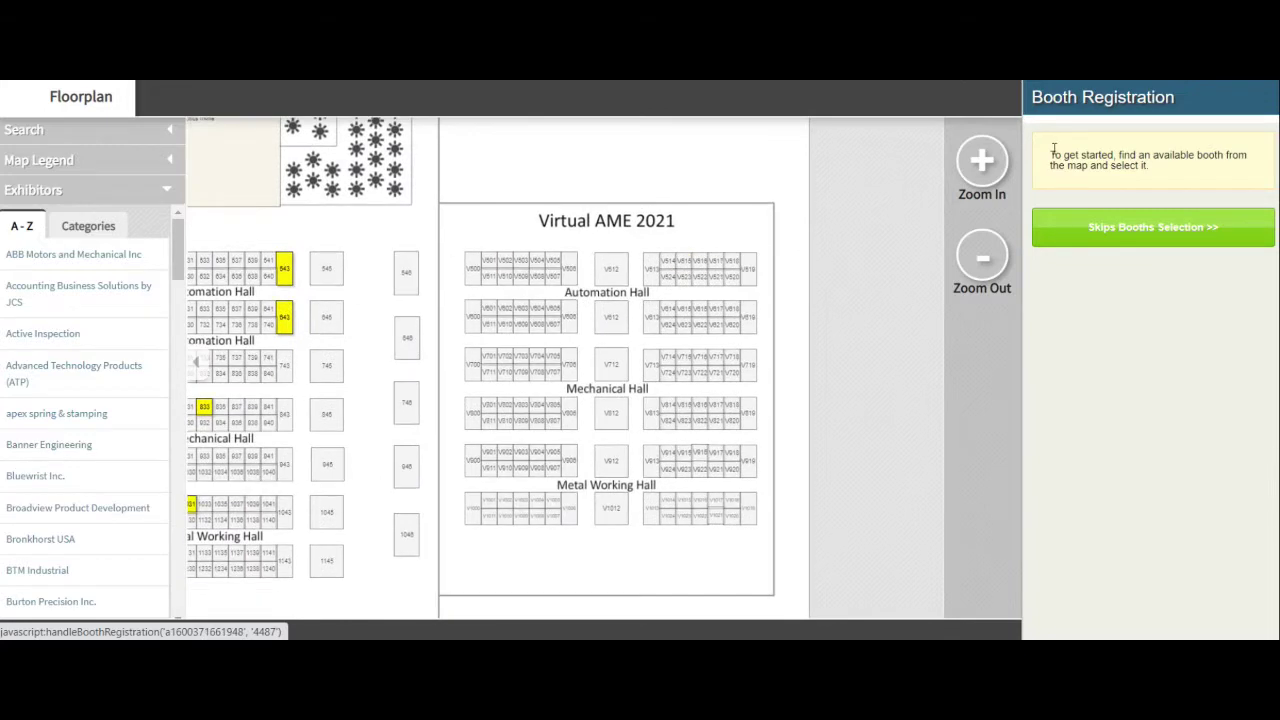
left_click(994, 172)
left_click_drag(866, 212, 534, 91)
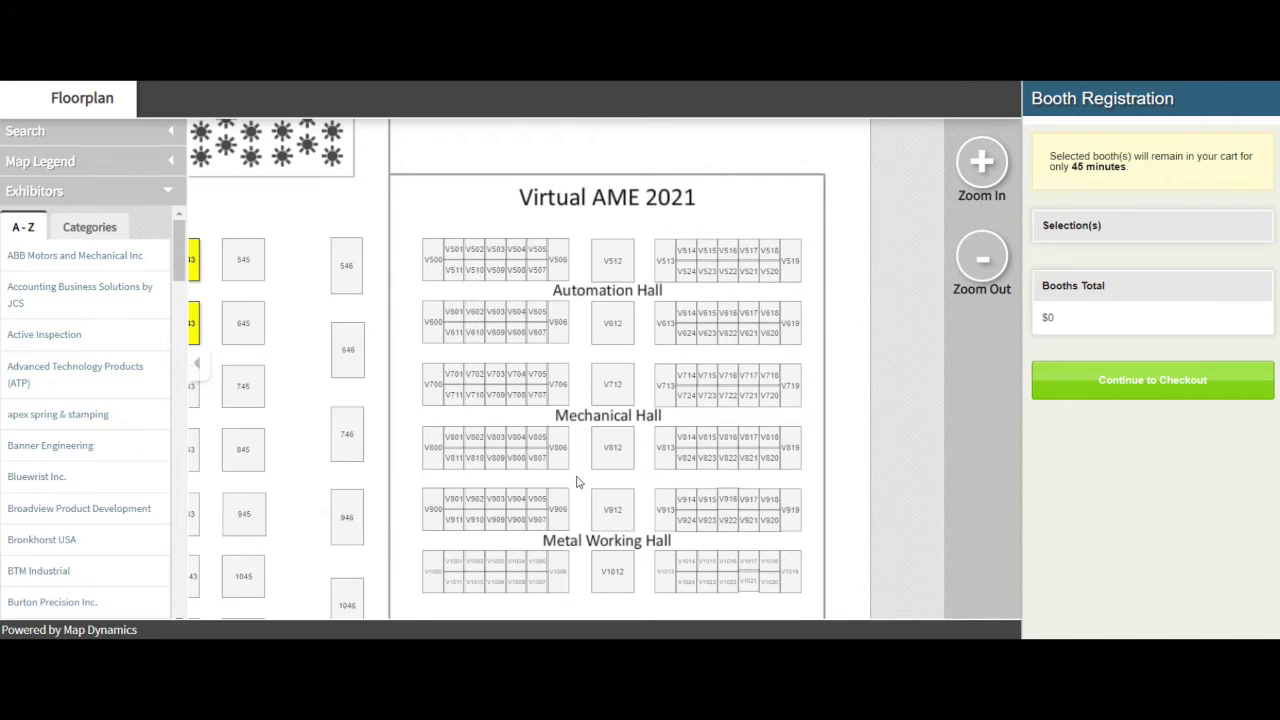
mouse_move(560, 402)
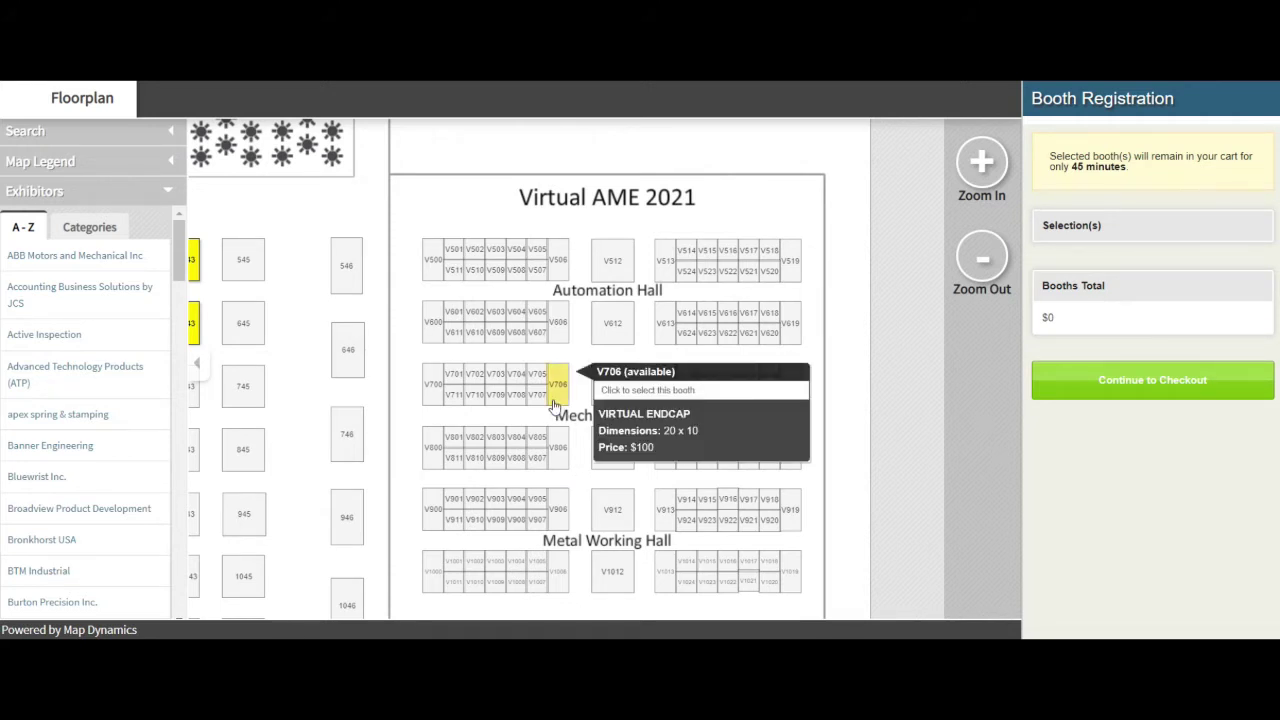
mouse_move(594, 445)
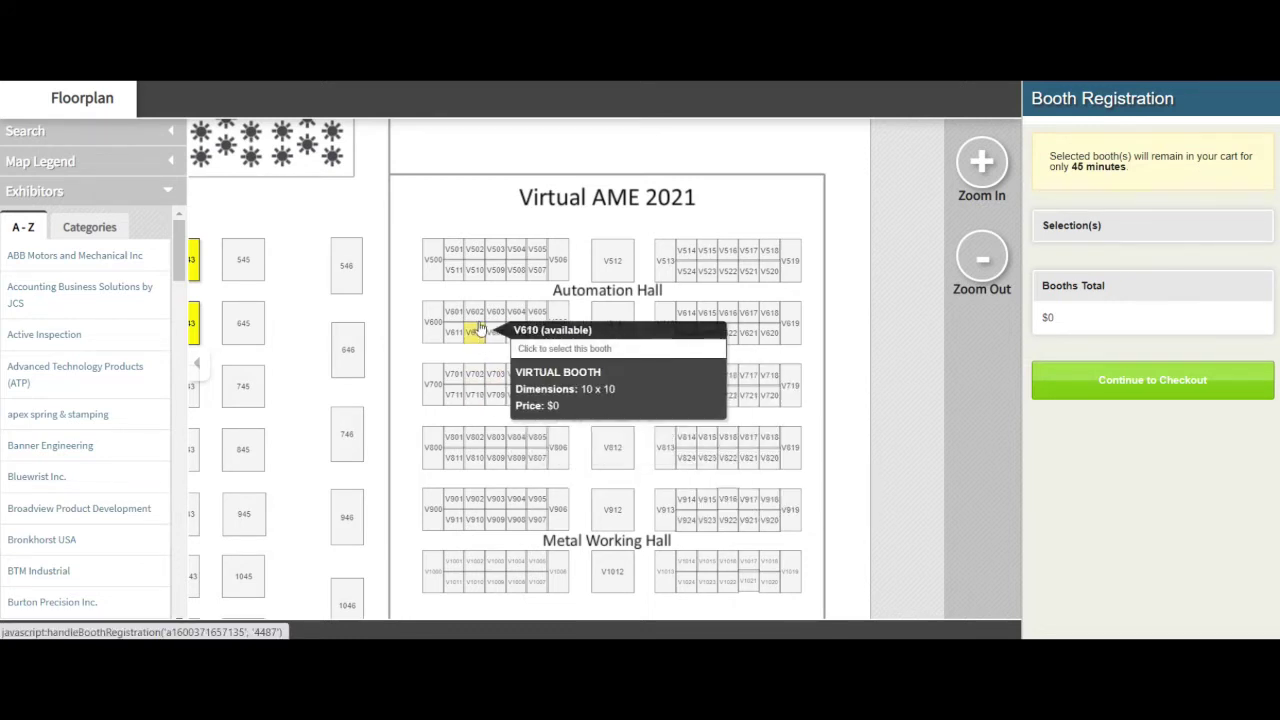
mouse_move(492, 258)
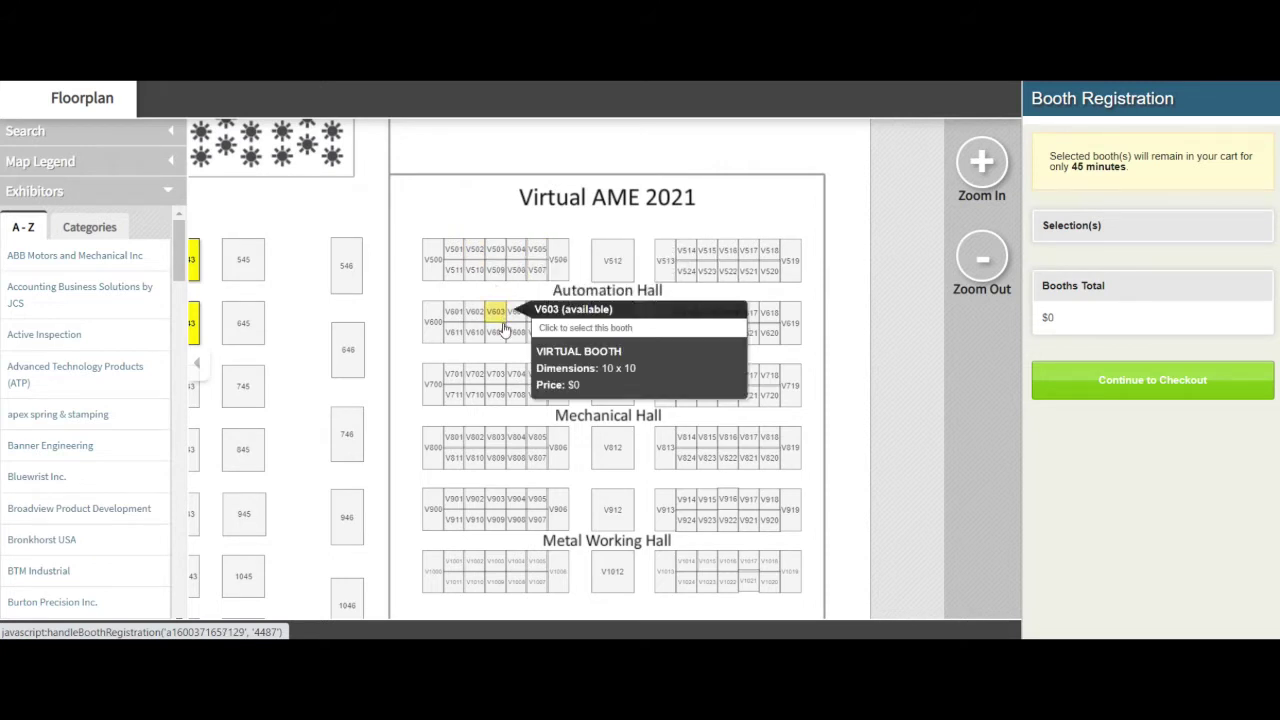
mouse_move(500, 340)
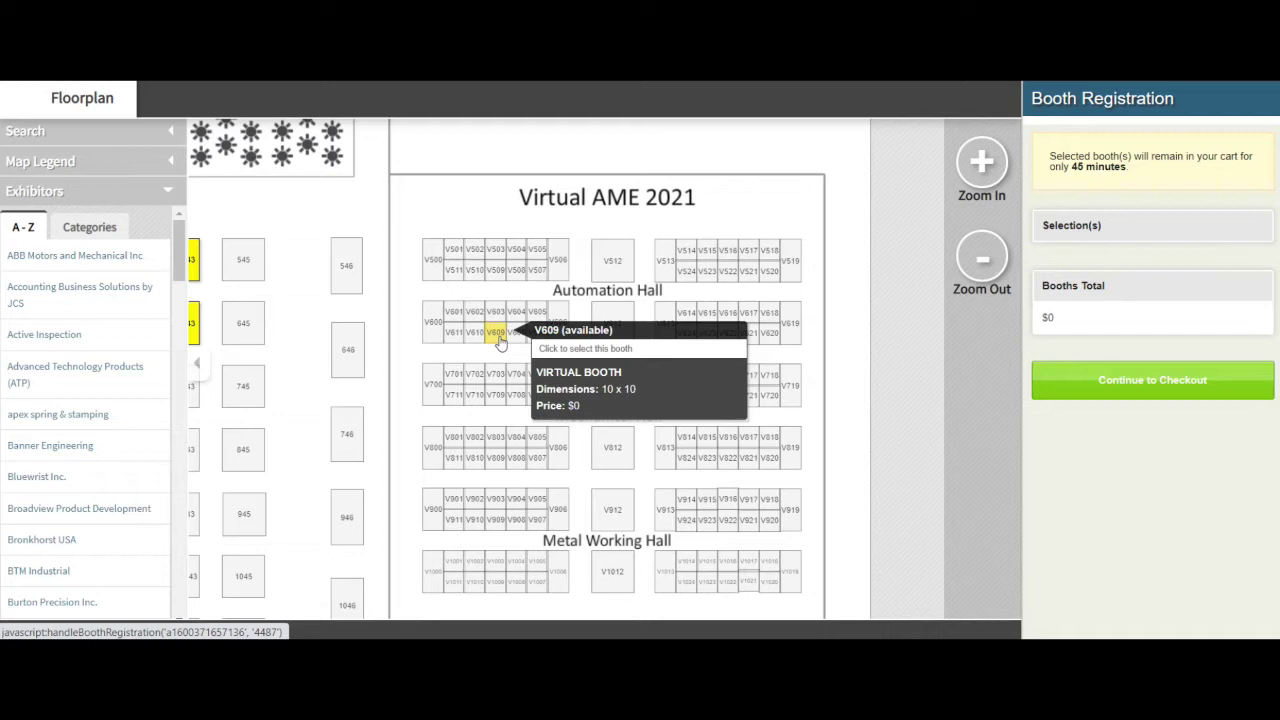
mouse_move(437, 332)
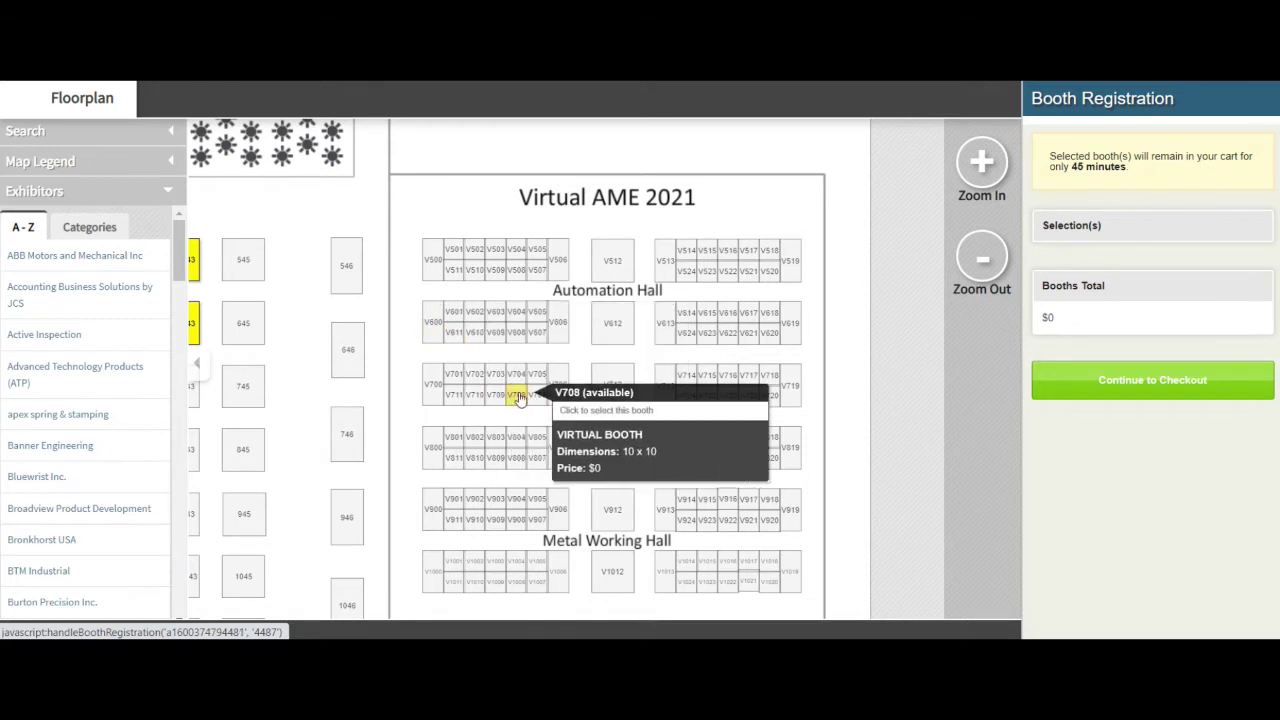
mouse_move(561, 374)
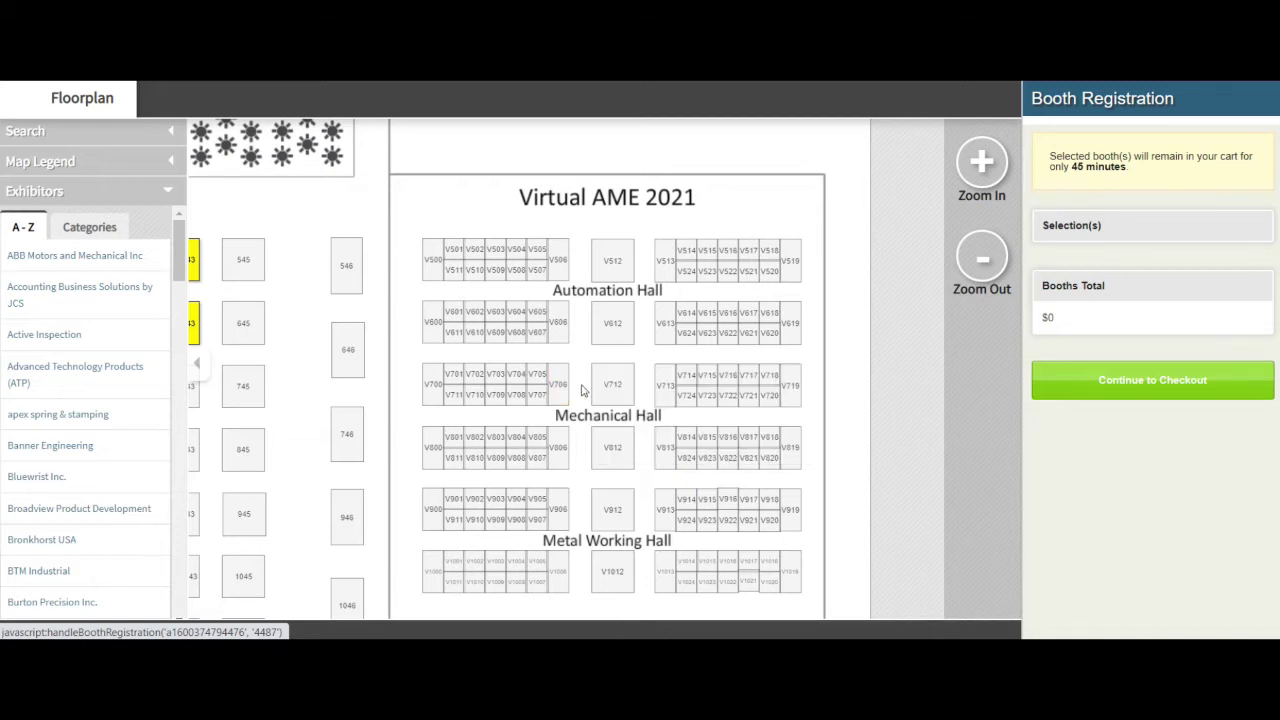
- Select virtual island booth V712 beside Mechanical Hall and continue to checkout
mouse_move(605, 393)
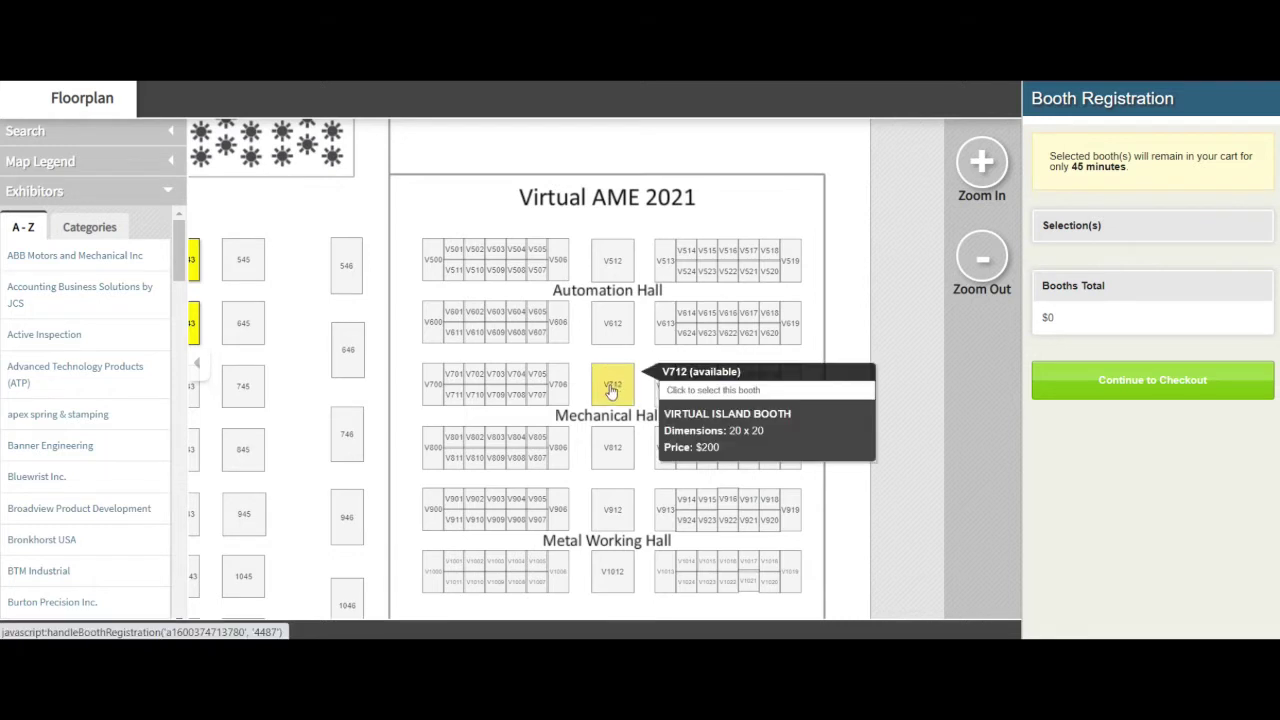
left_click(612, 388)
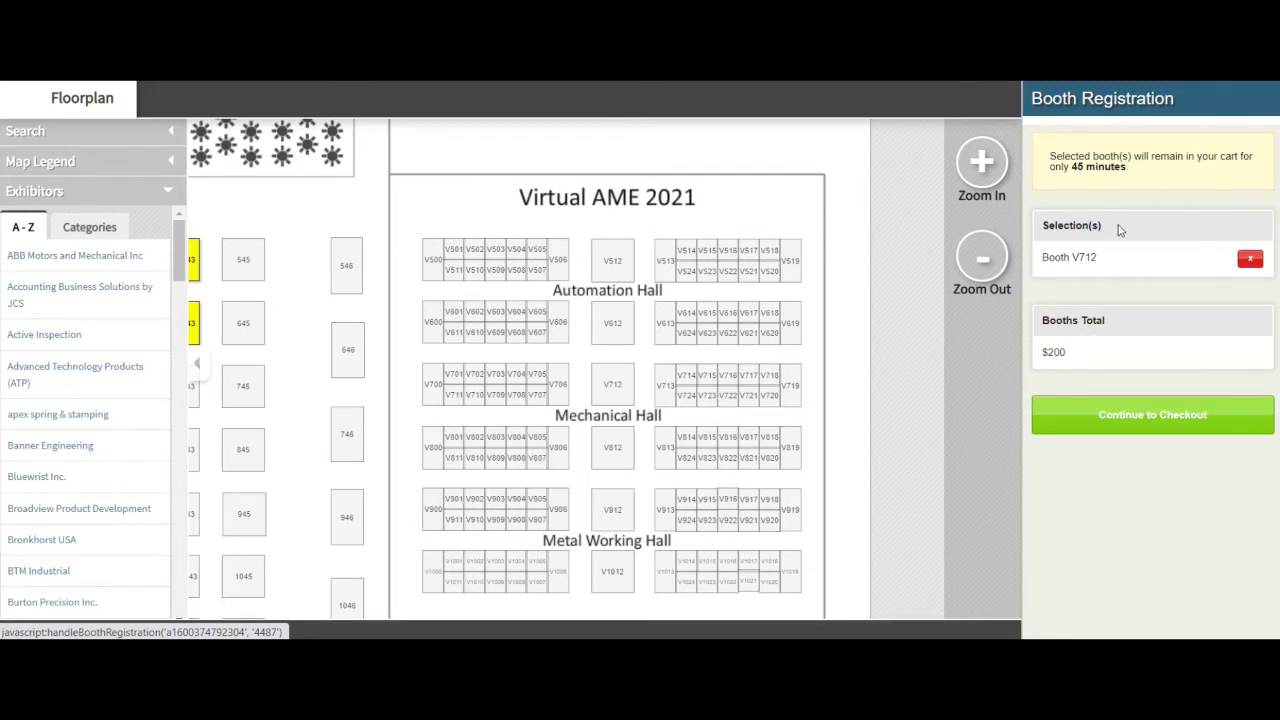
left_click(1155, 426)
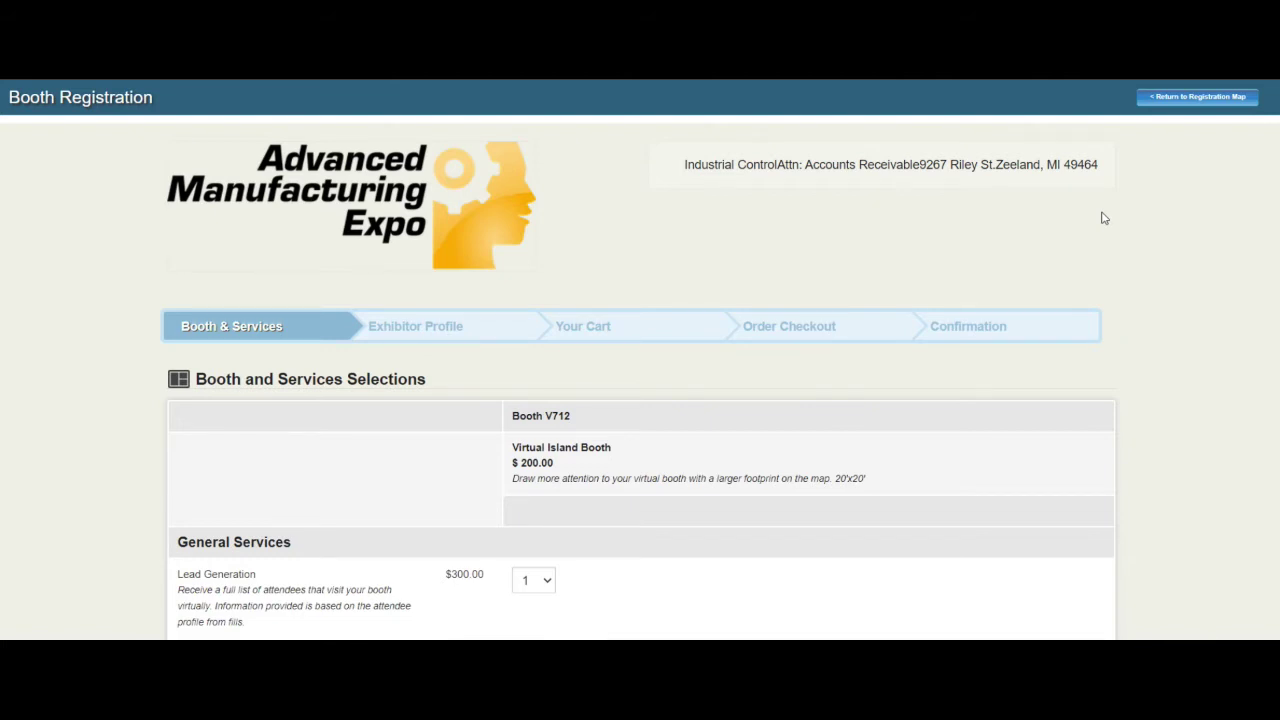
- Review the general services, booth sponsorship and marketing options, and standalone sponsorships with their prices for booth V712
scroll(1102, 216, "down", 3)
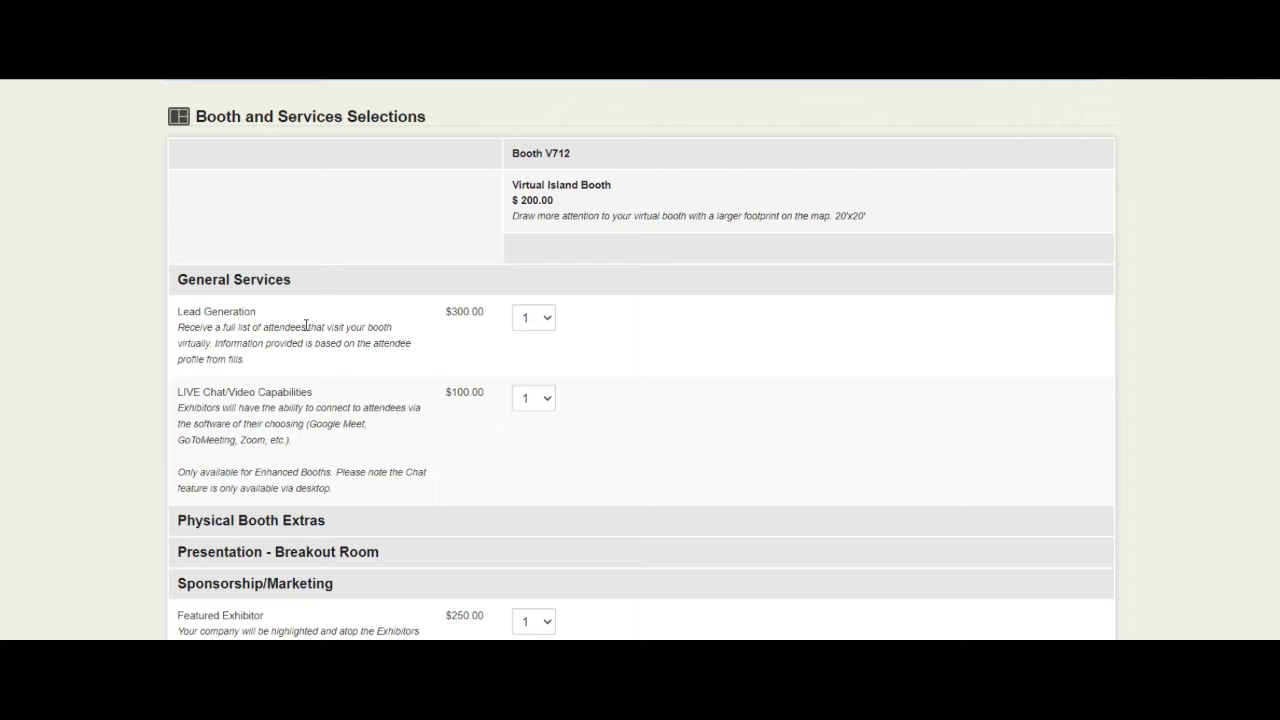
scroll(306, 325, "down", 3)
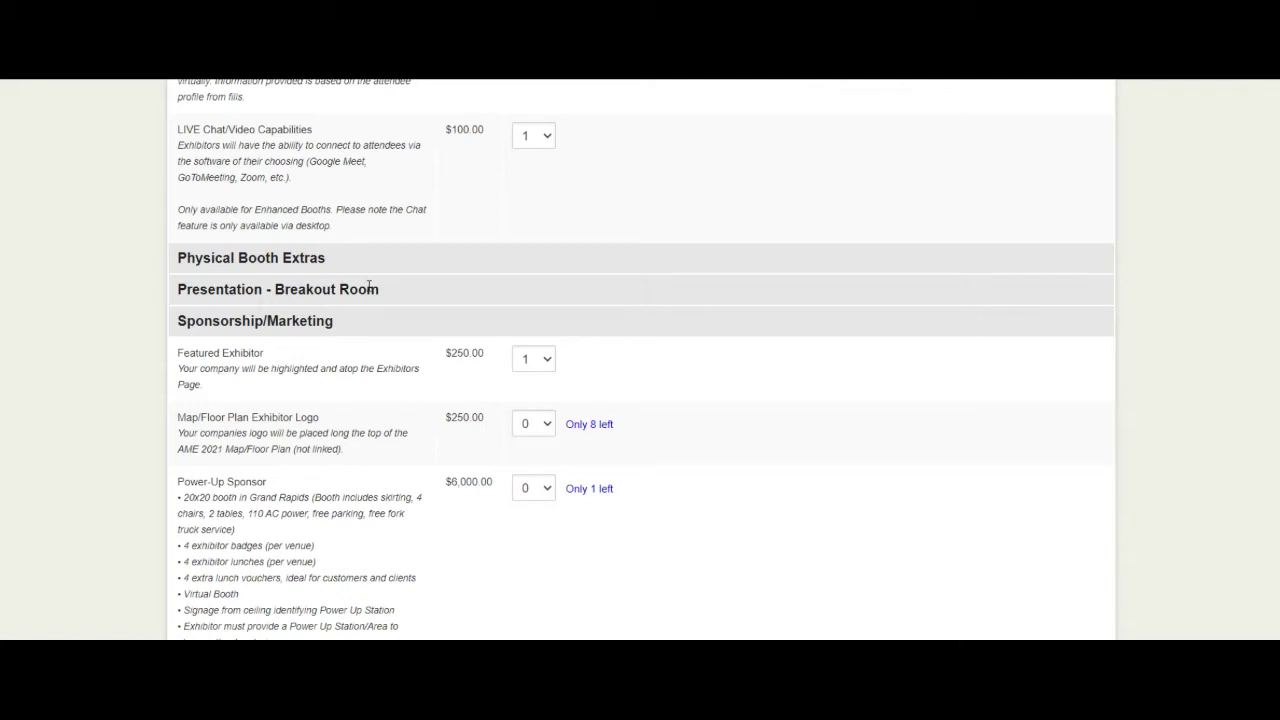
scroll(378, 288, "down", 1)
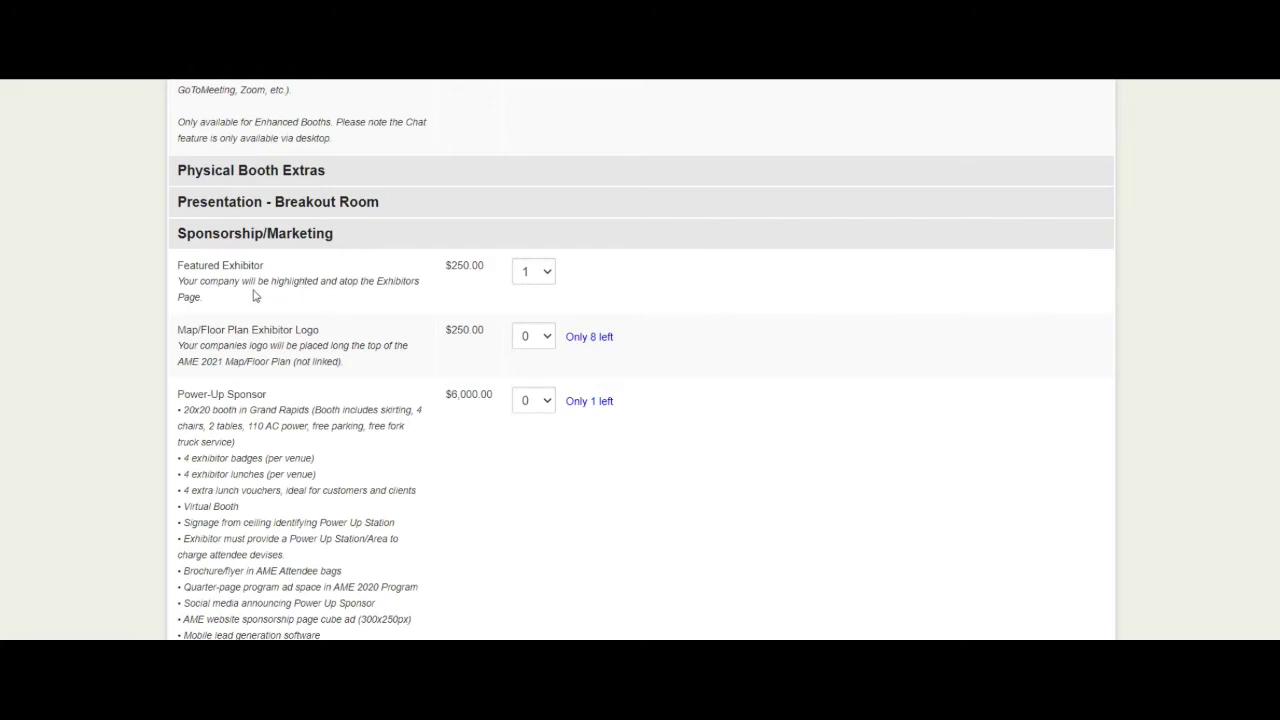
scroll(360, 287, "down", 1)
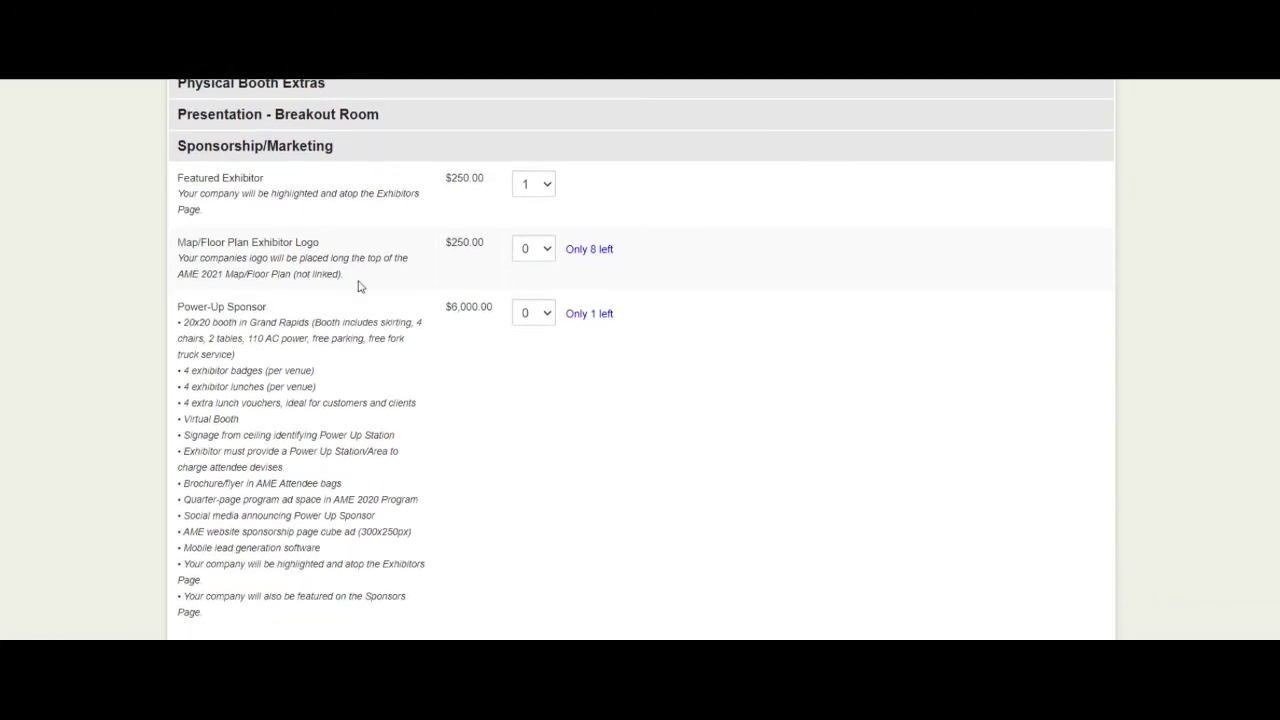
scroll(360, 287, "down", 1)
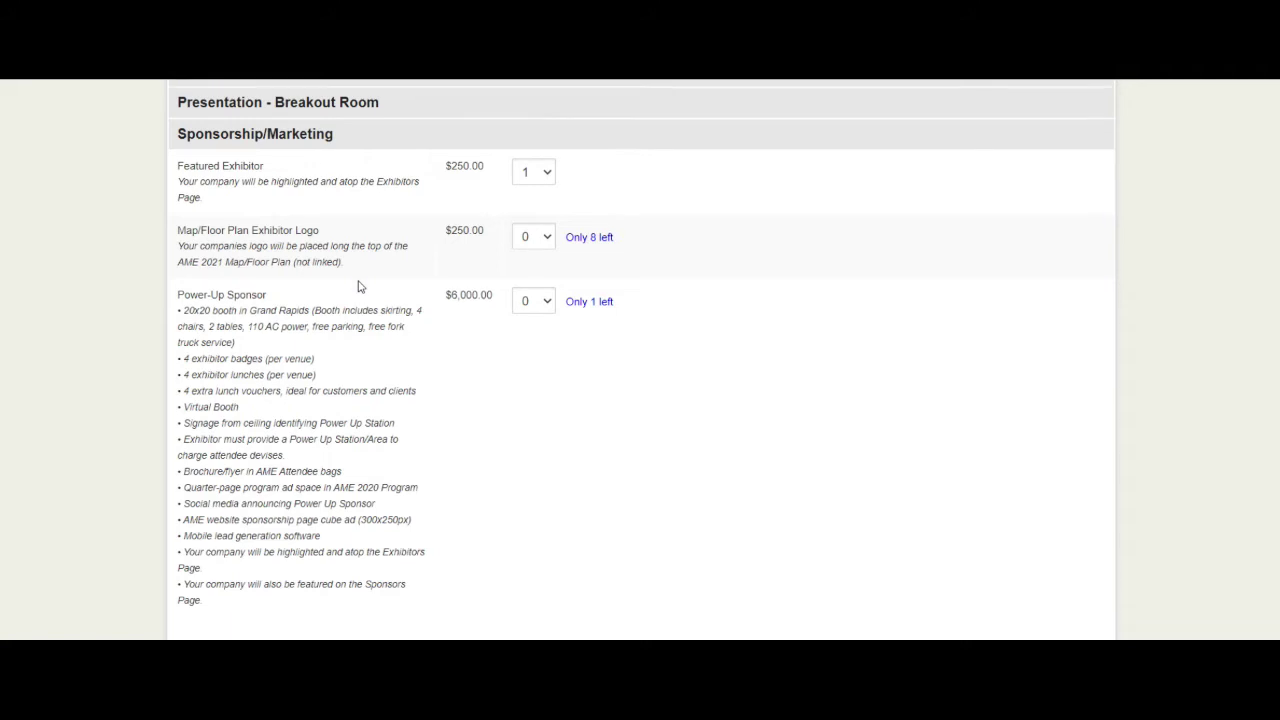
scroll(360, 287, "down", 2)
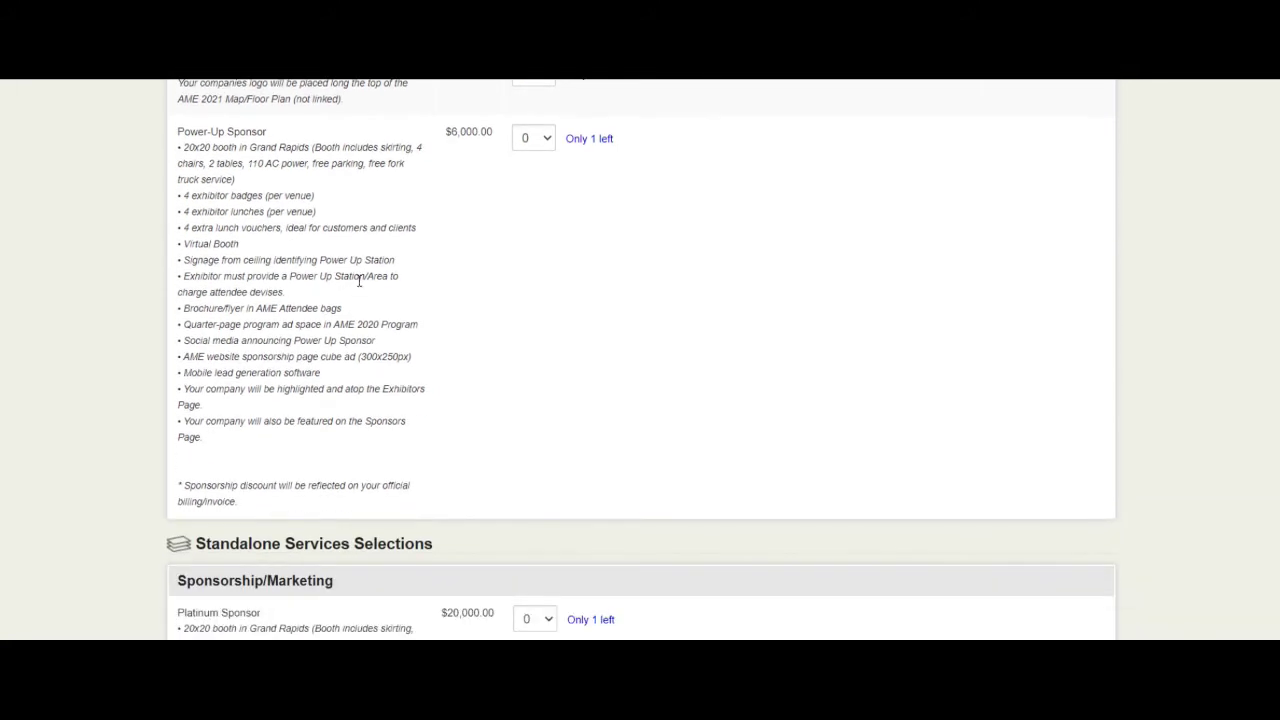
scroll(358, 285, "down", 2)
scroll(359, 281, "down", 3)
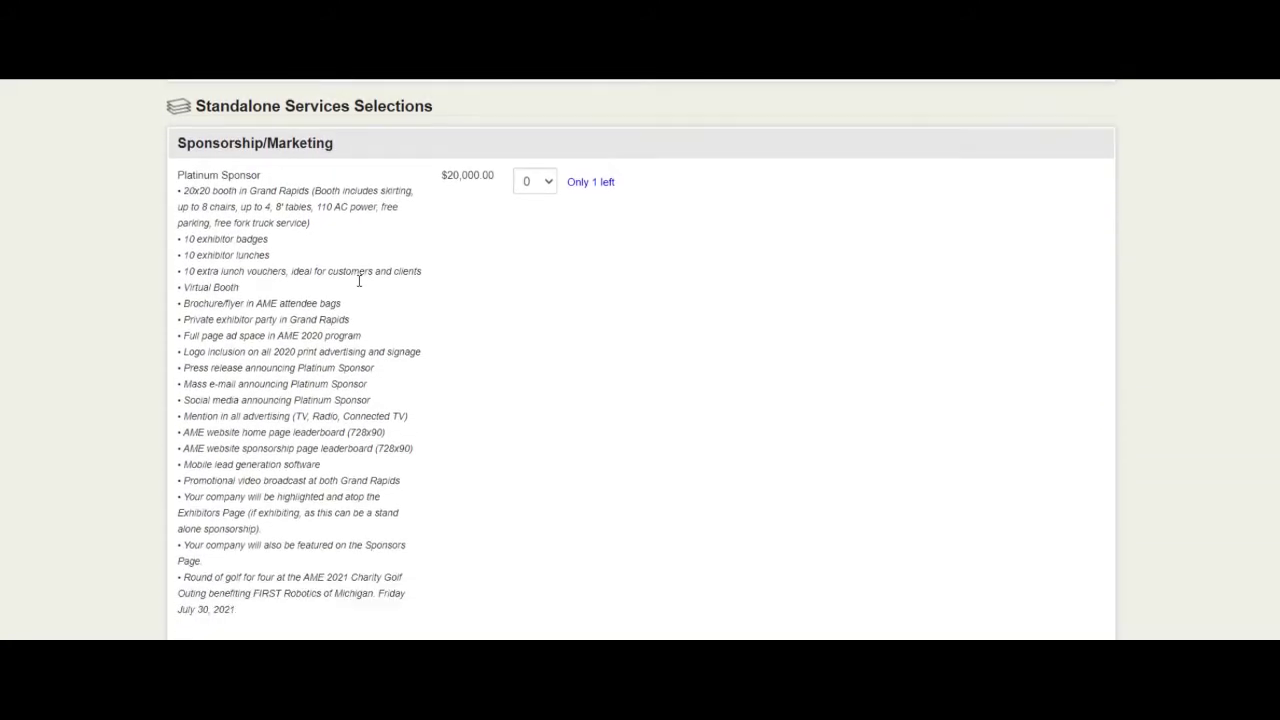
scroll(360, 284, "up", 1)
scroll(480, 331, "down", 10)
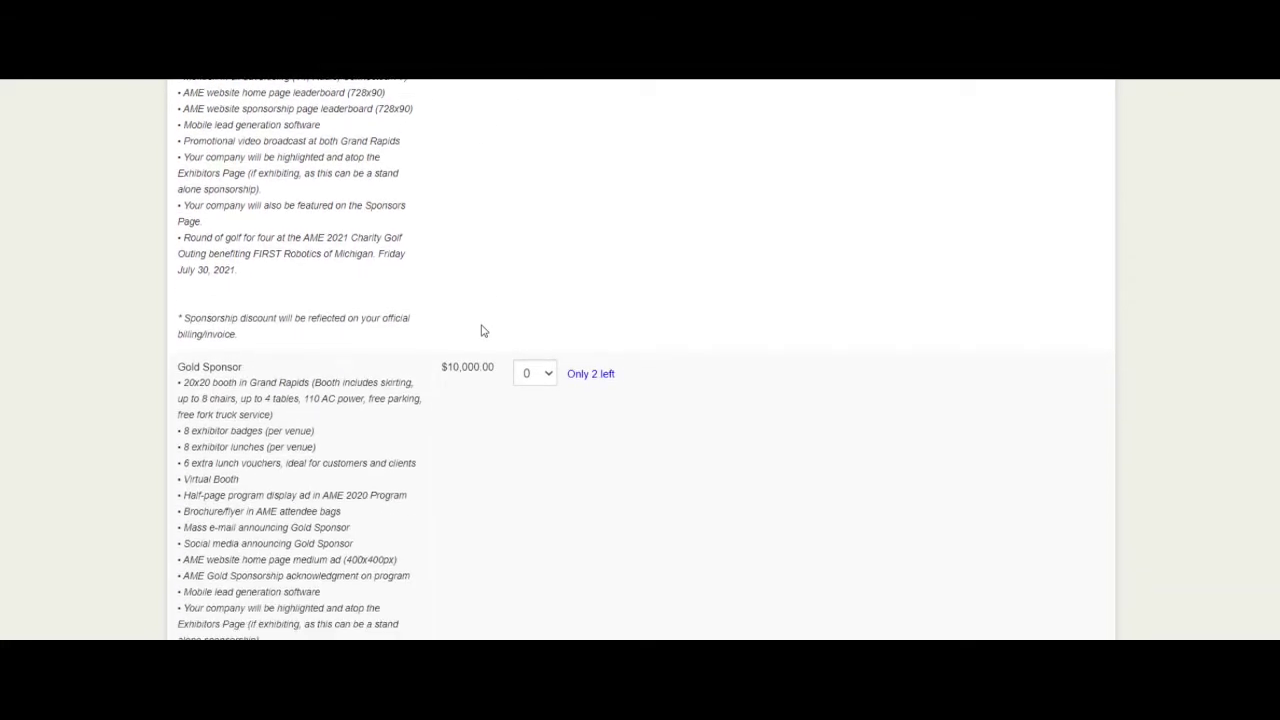
scroll(605, 453, "down", 10)
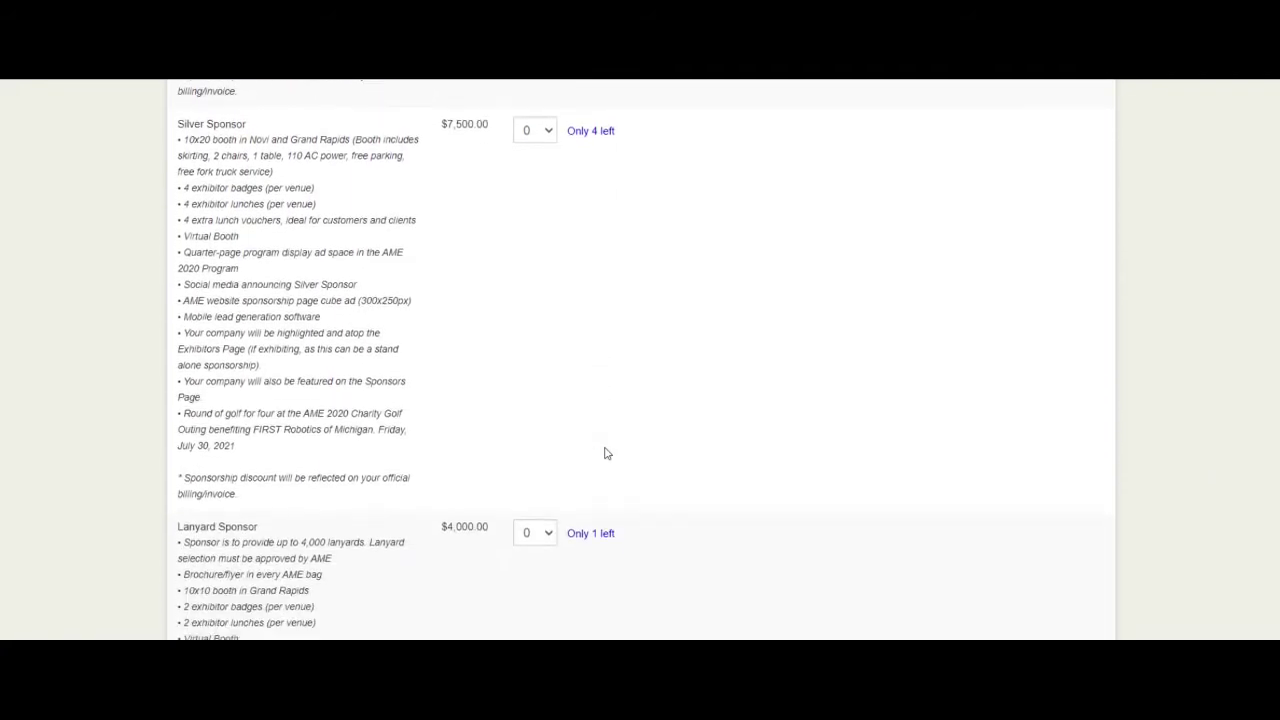
scroll(605, 453, "down", 15)
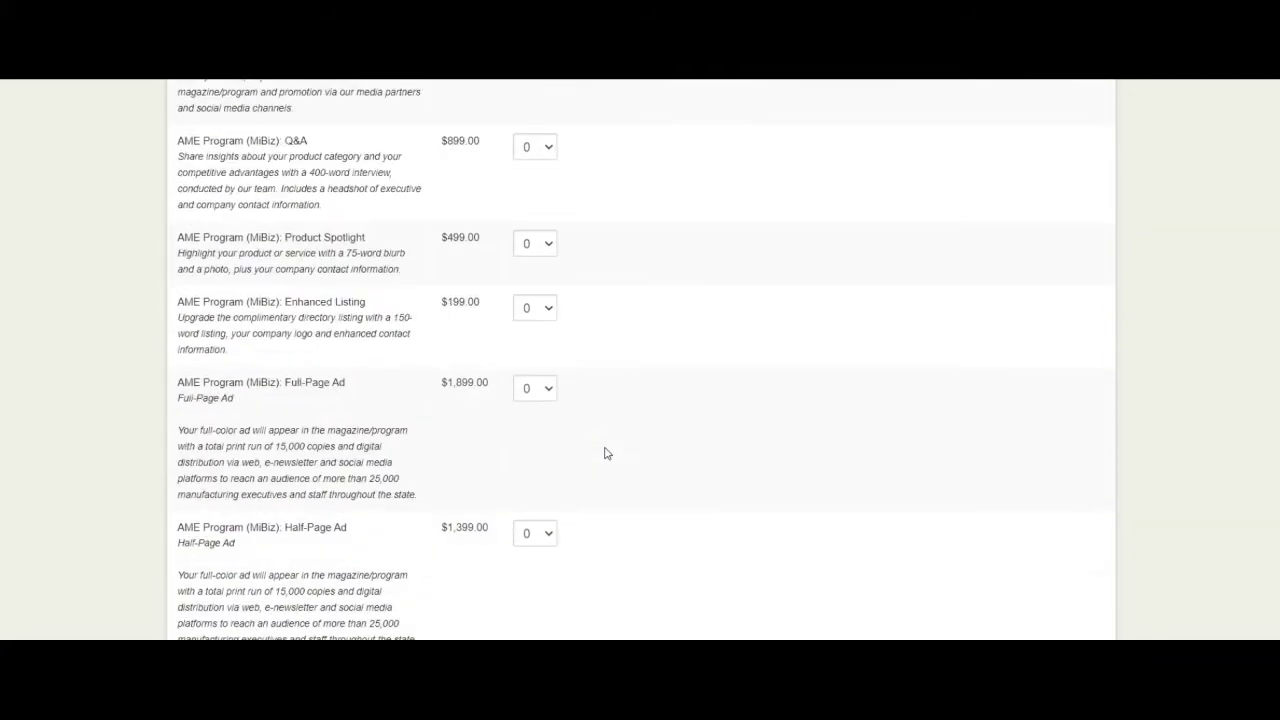
scroll(605, 453, "up", 20)
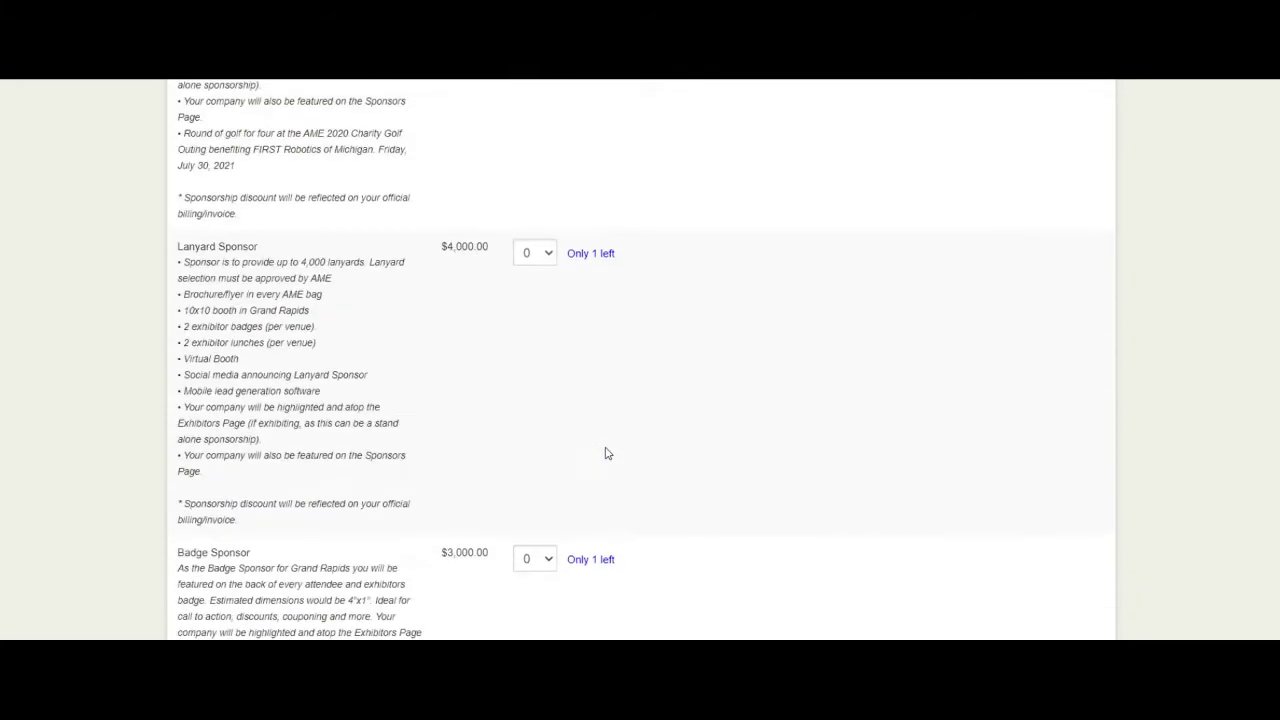
scroll(605, 453, "up", 20)
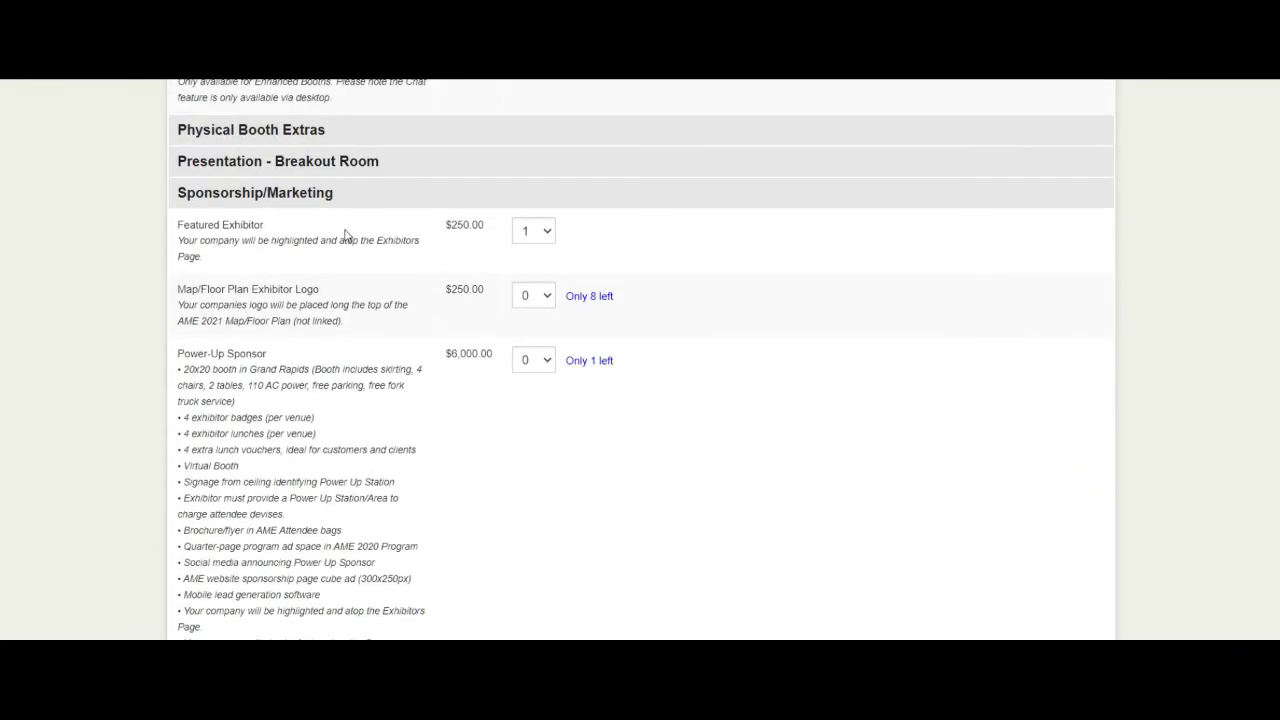
scroll(440, 313, "up", 4)
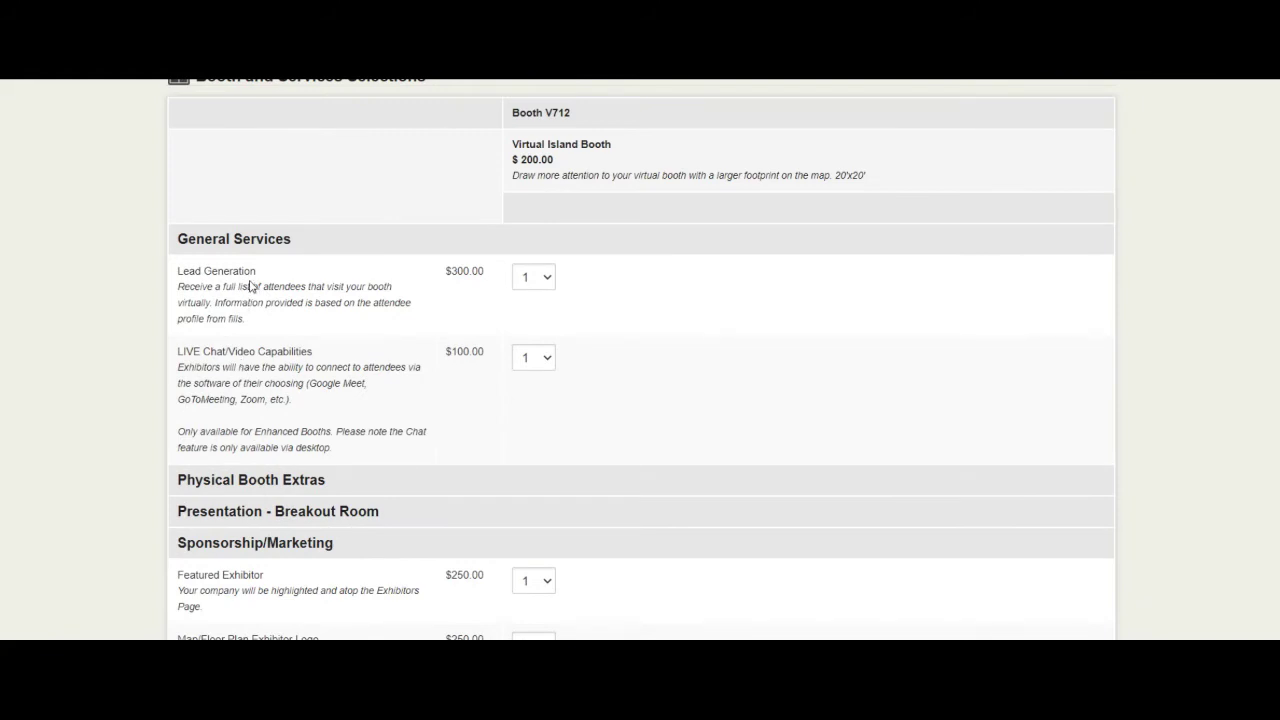
- Accept the preset booth and services selections and proceed to the exhibitor profile
scroll(1194, 317, "down", 15)
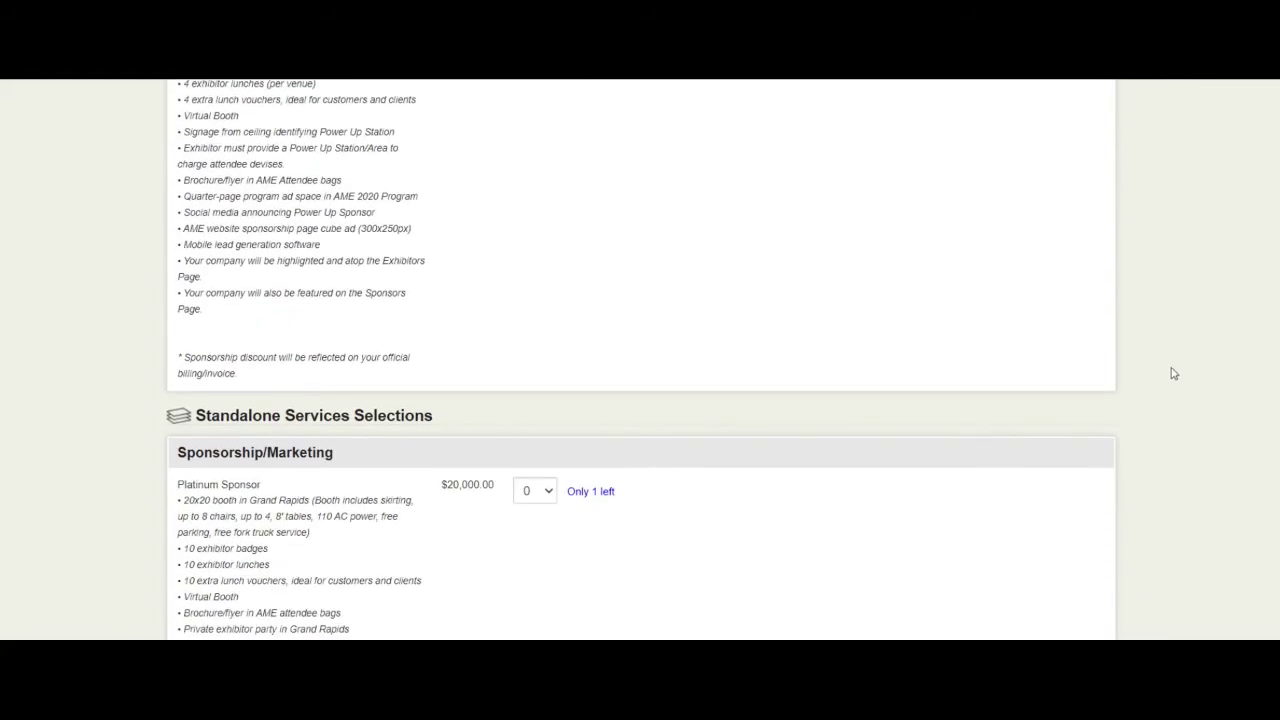
scroll(1168, 383, "down", 20)
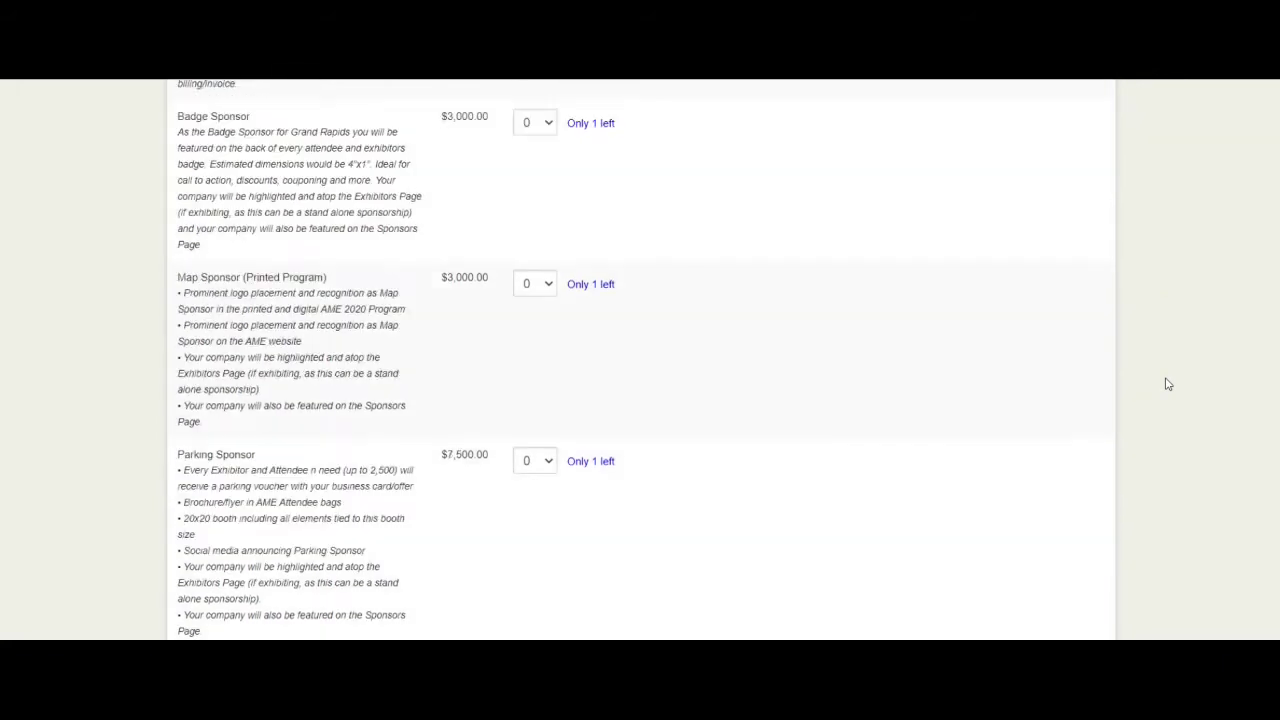
scroll(1170, 400, "down", 1)
left_click(983, 614)
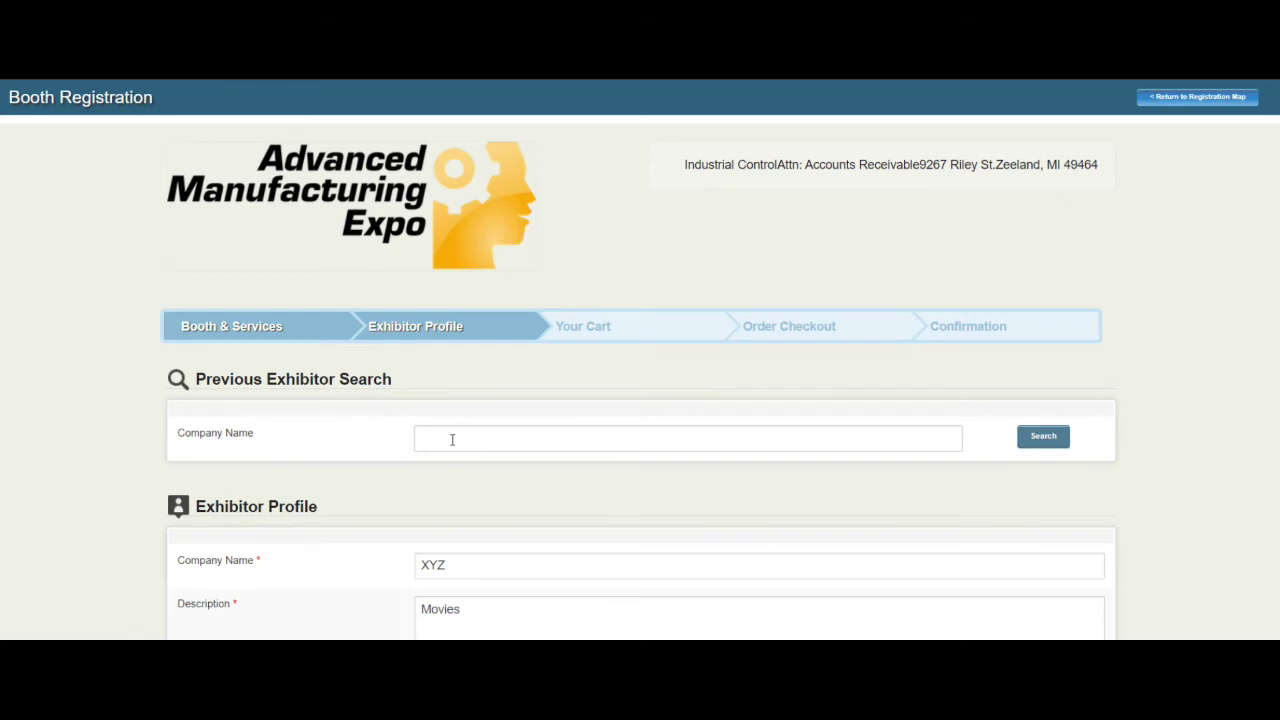
- Review the exhibitor profile form, including company details, logo, links, categories, and the public and administrative contact information
scroll(457, 443, "down", 3)
scroll(494, 317, "up", 1)
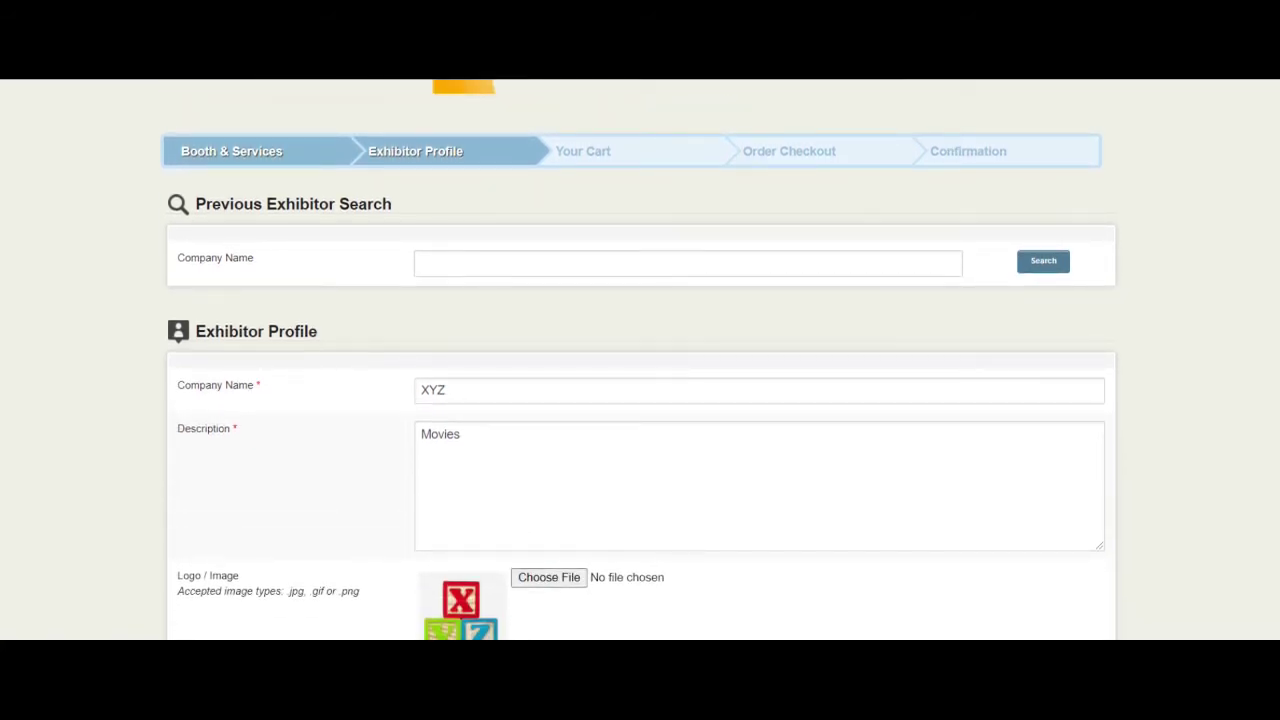
scroll(632, 323, "down", 3)
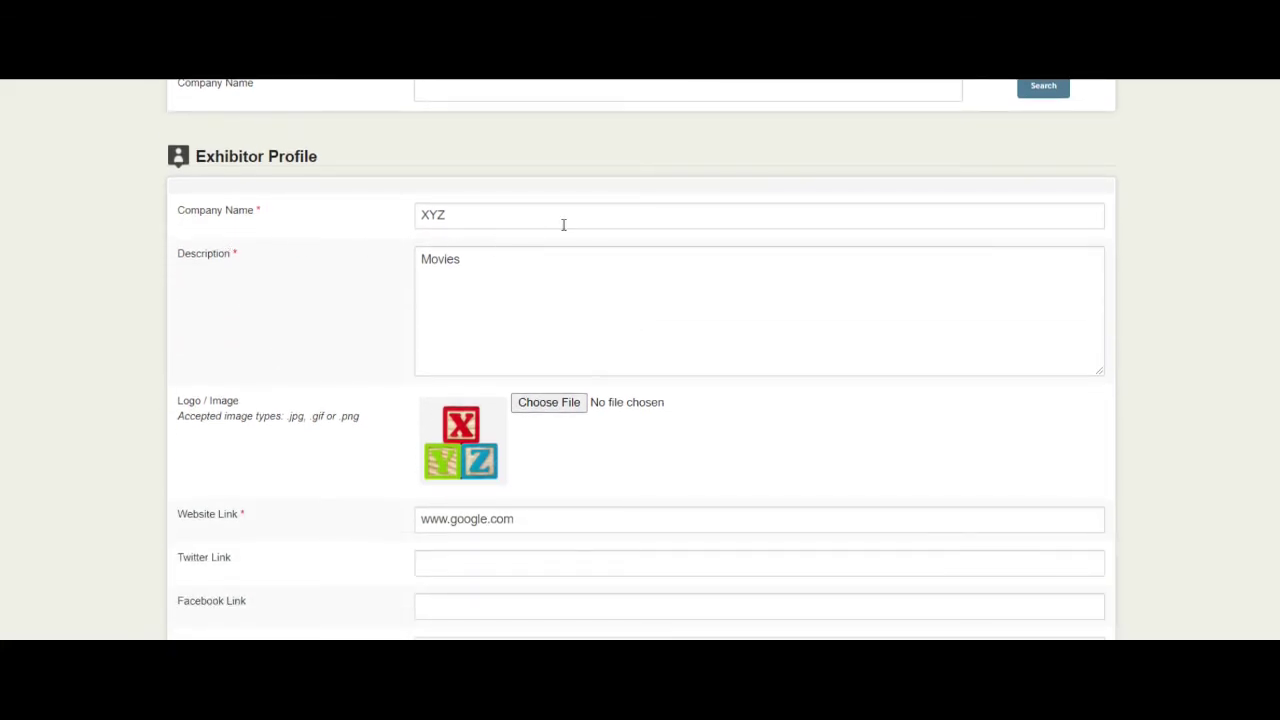
scroll(563, 225, "down", 6)
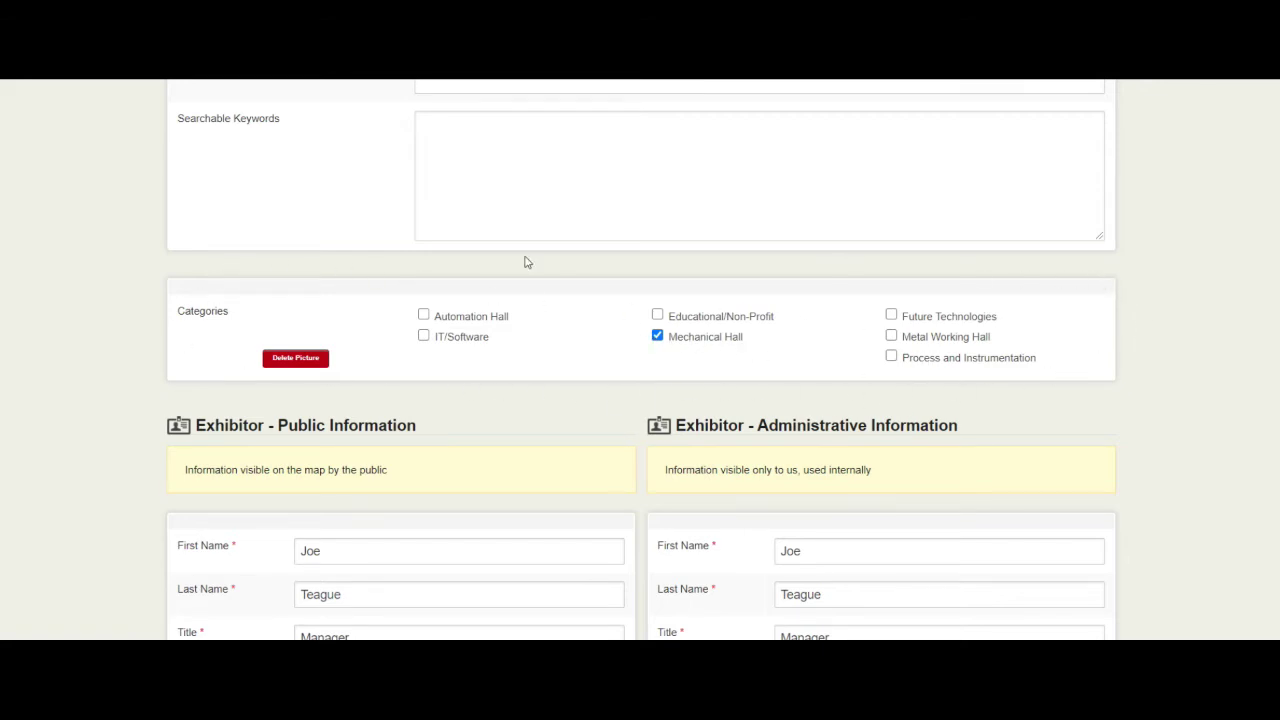
scroll(525, 262, "down", 5)
scroll(531, 253, "up", 2)
scroll(531, 253, "down", 1)
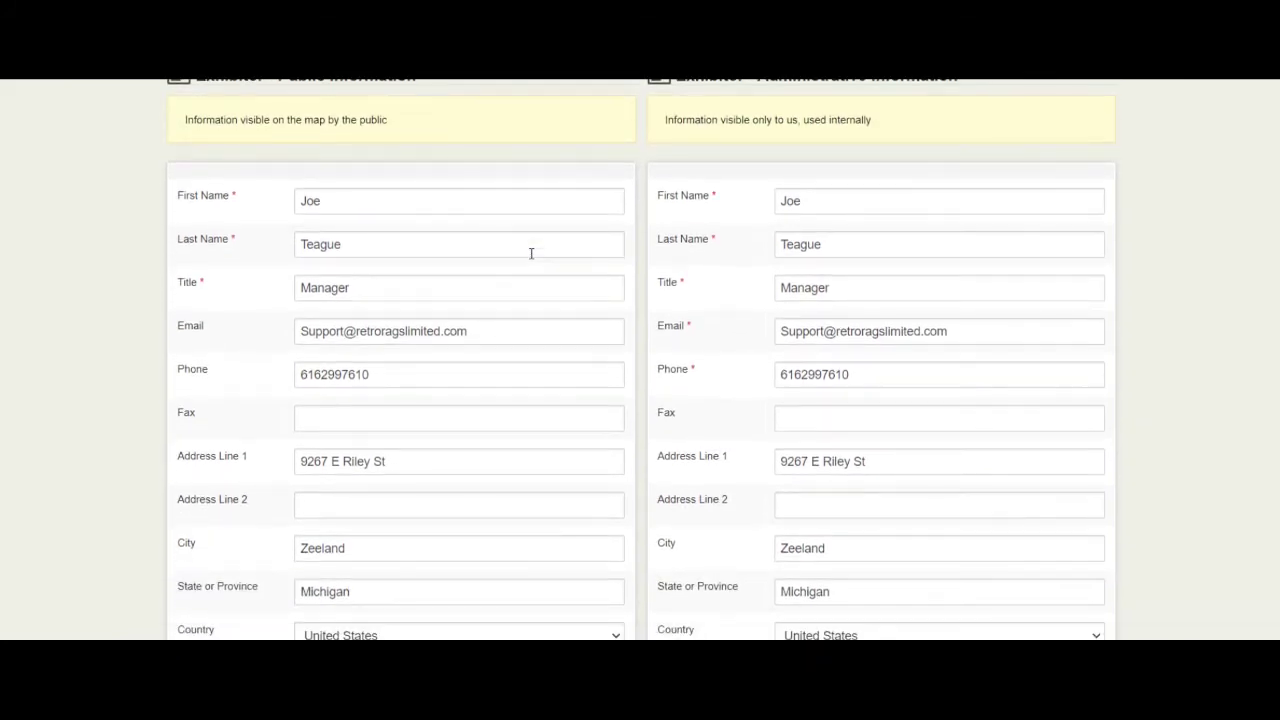
scroll(531, 253, "up", 1)
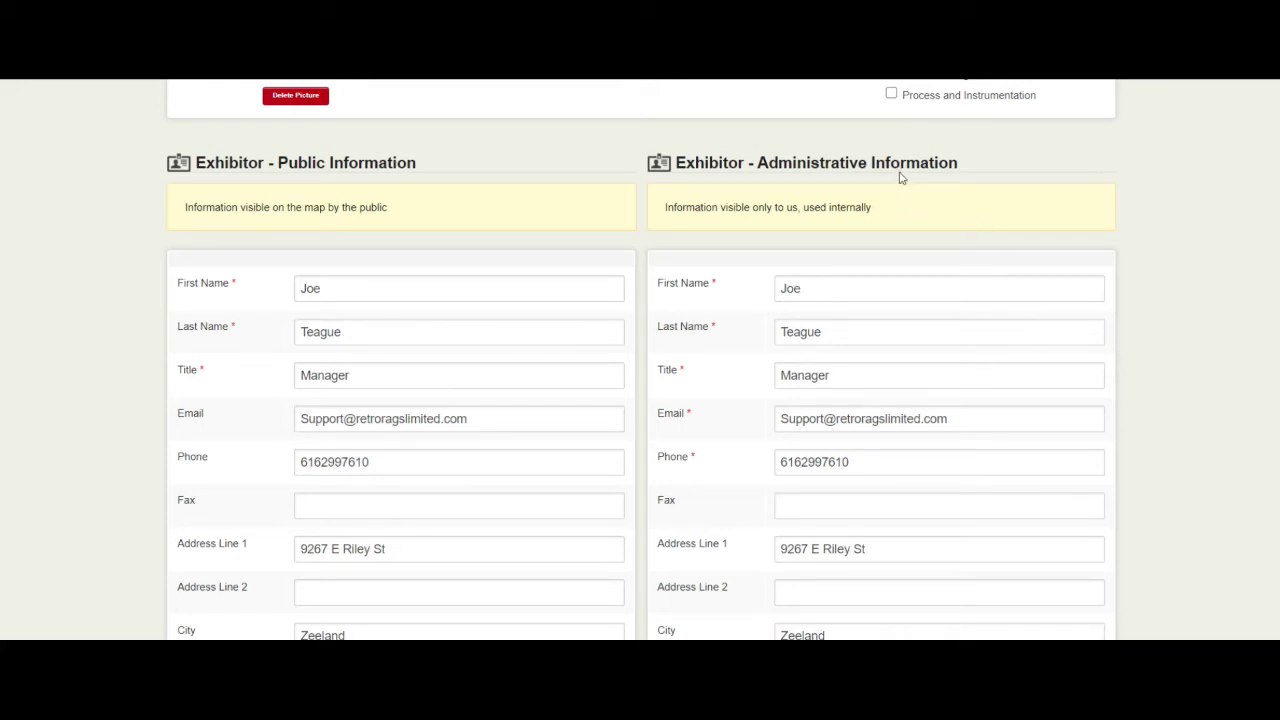
scroll(899, 178, "down", 1)
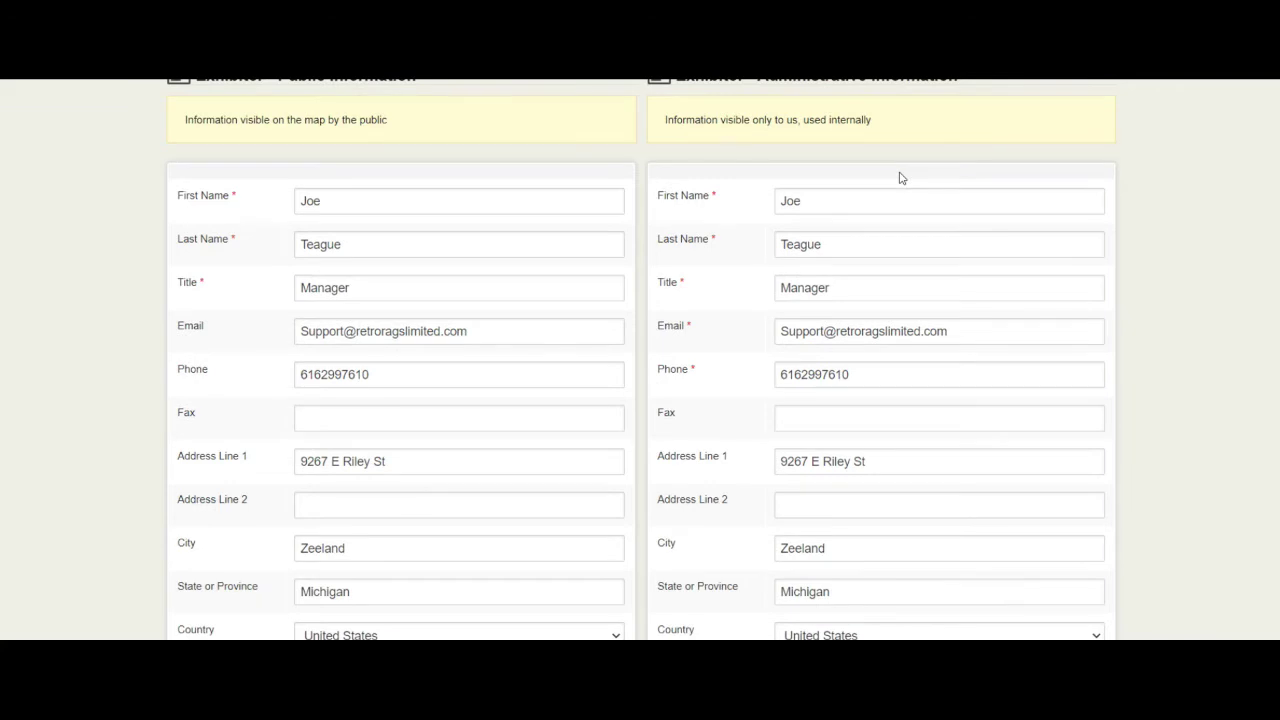
scroll(899, 178, "down", 2)
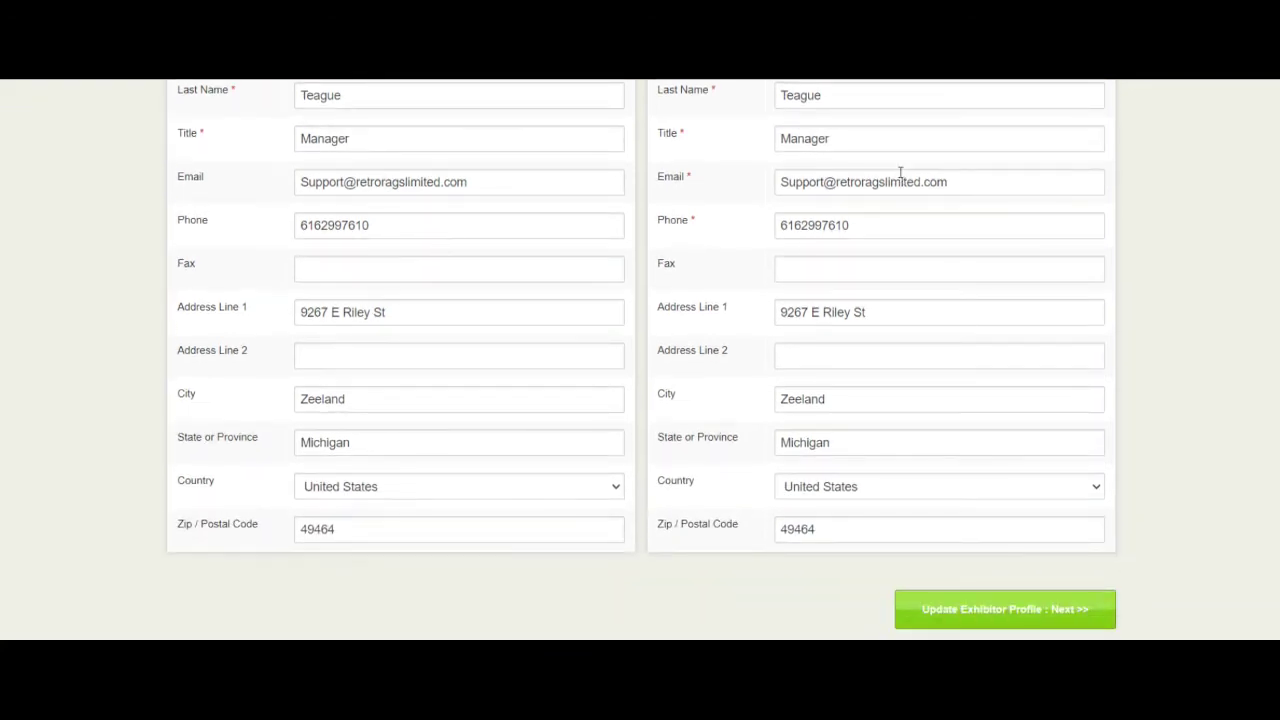
scroll(900, 343, "up", 6)
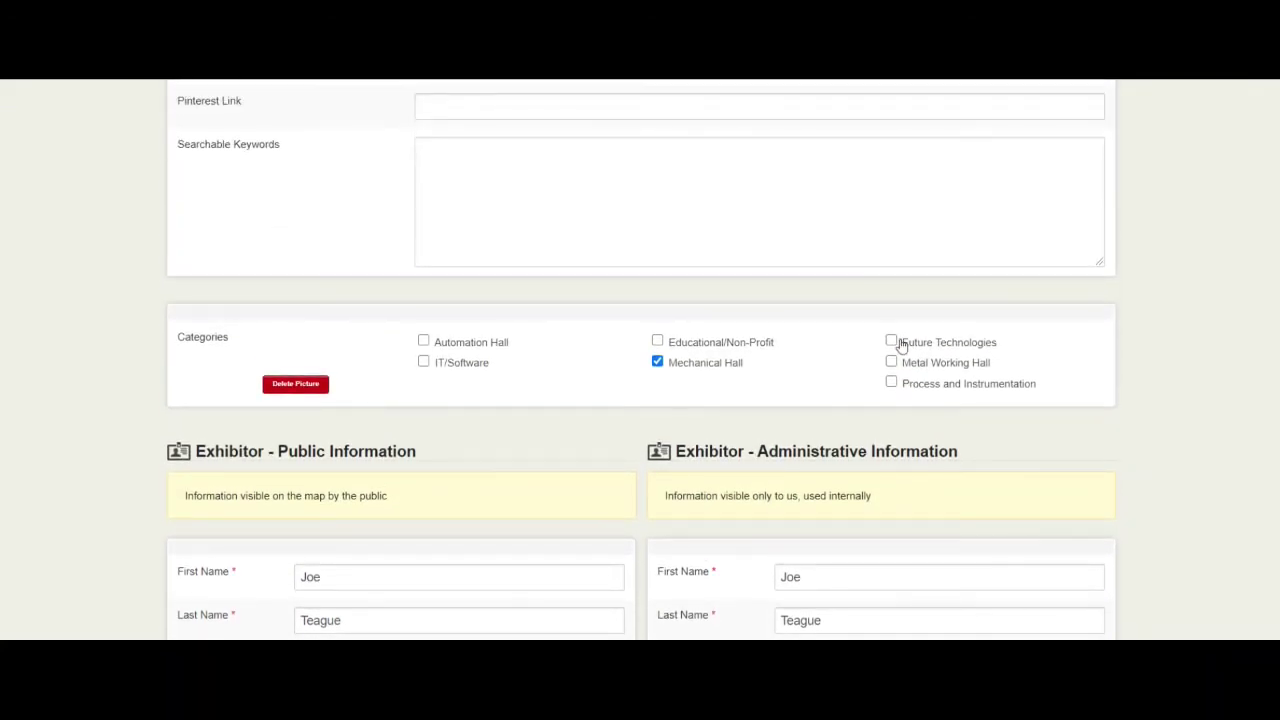
- Check the completed exhibitor profile form and submit it with its existing company and contact details
scroll(901, 344, "up", 7)
scroll(900, 344, "up", 2)
scroll(900, 344, "down", 15)
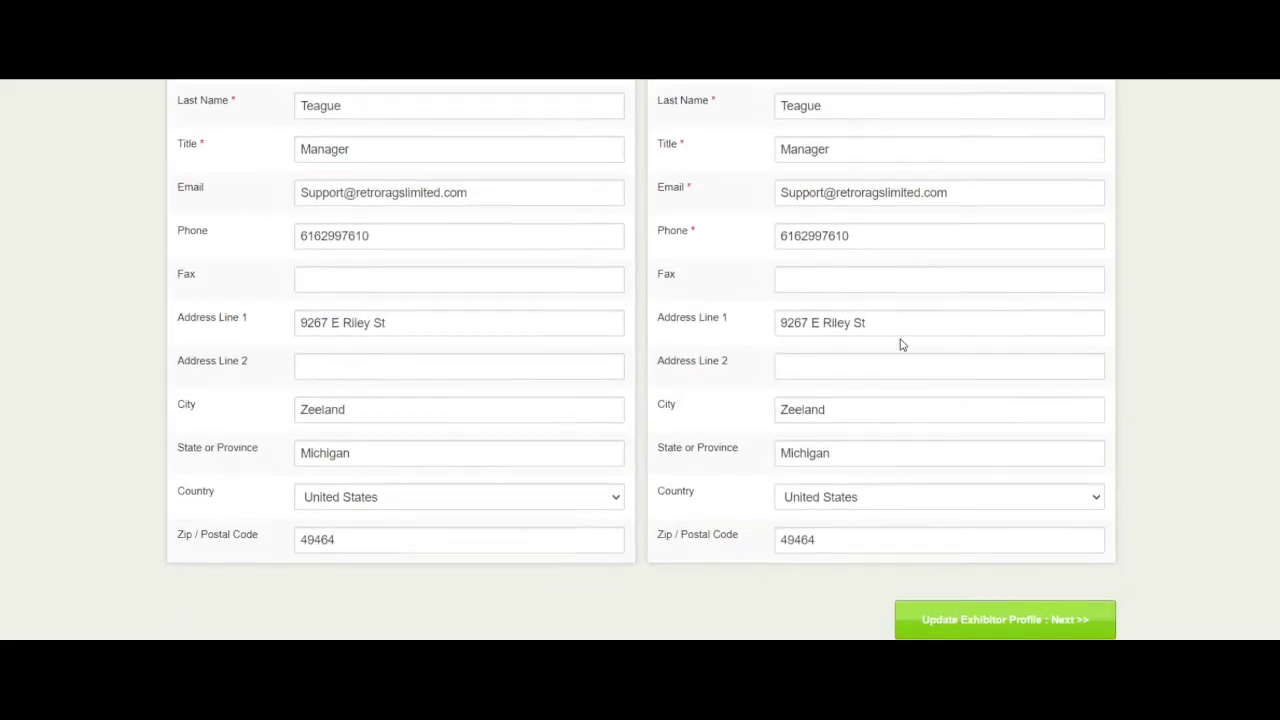
left_click(1020, 617)
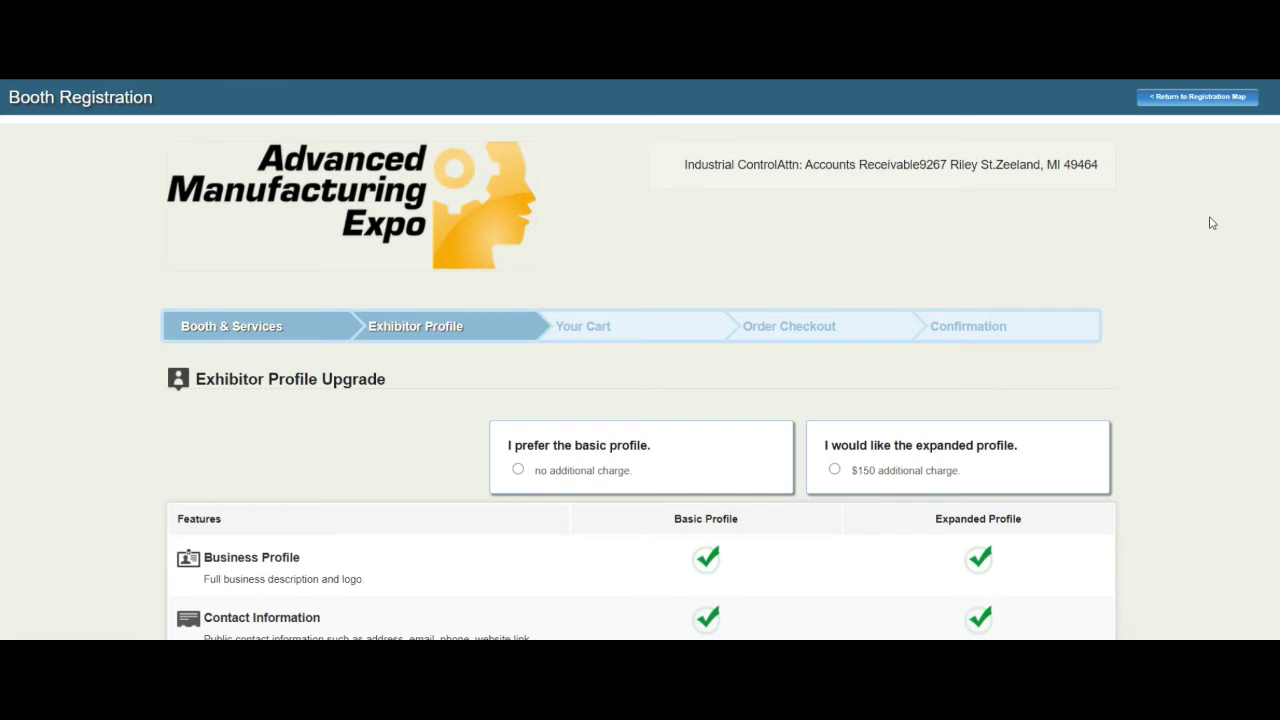
- Choose the expanded exhibitor profile at $150 additional charge after comparing its features with the basic profile, and submit the selection
scroll(1212, 223, "down", 2)
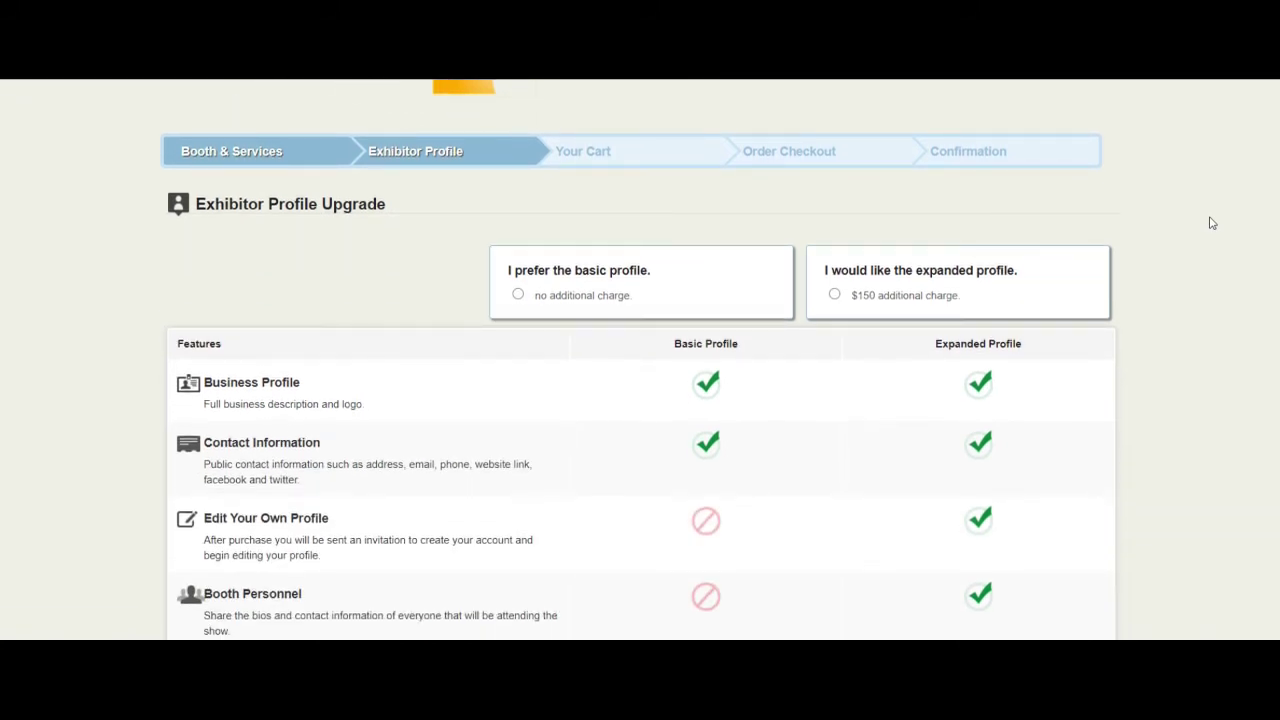
left_click(834, 294)
scroll(1006, 358, "down", 1)
scroll(1006, 358, "down", 1)
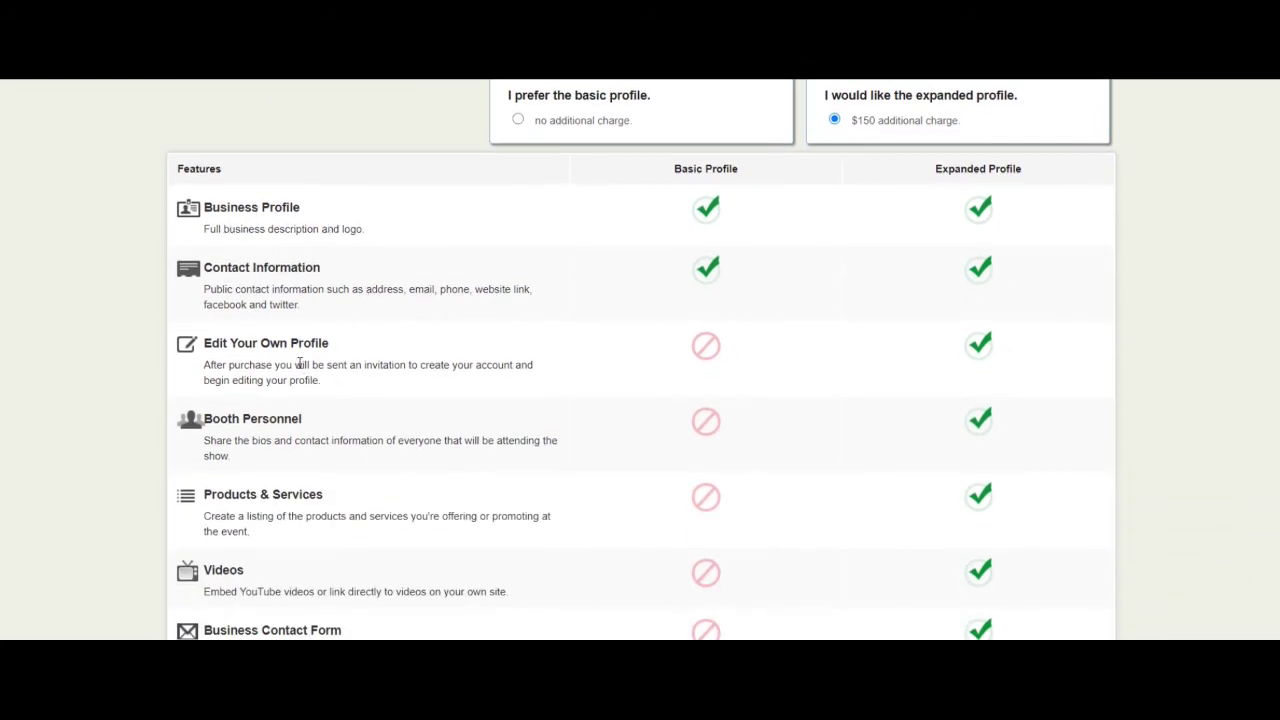
scroll(300, 340, "down", 1)
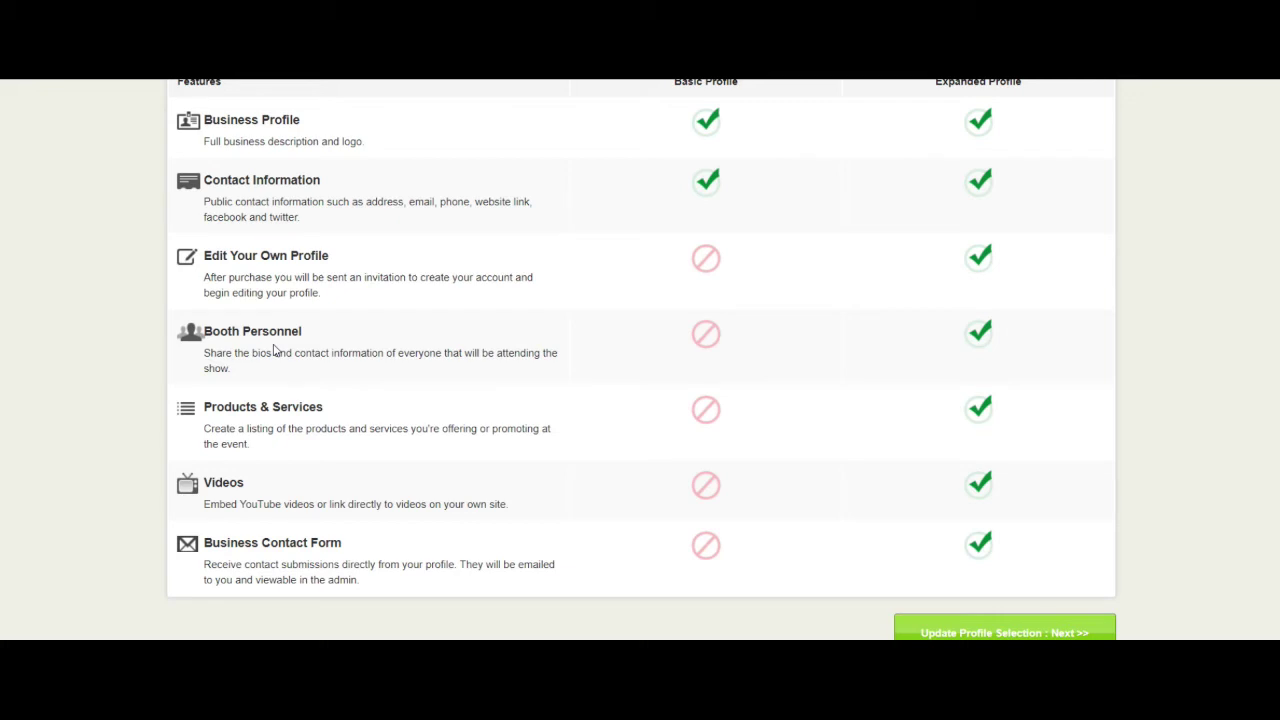
scroll(275, 350, "down", 1)
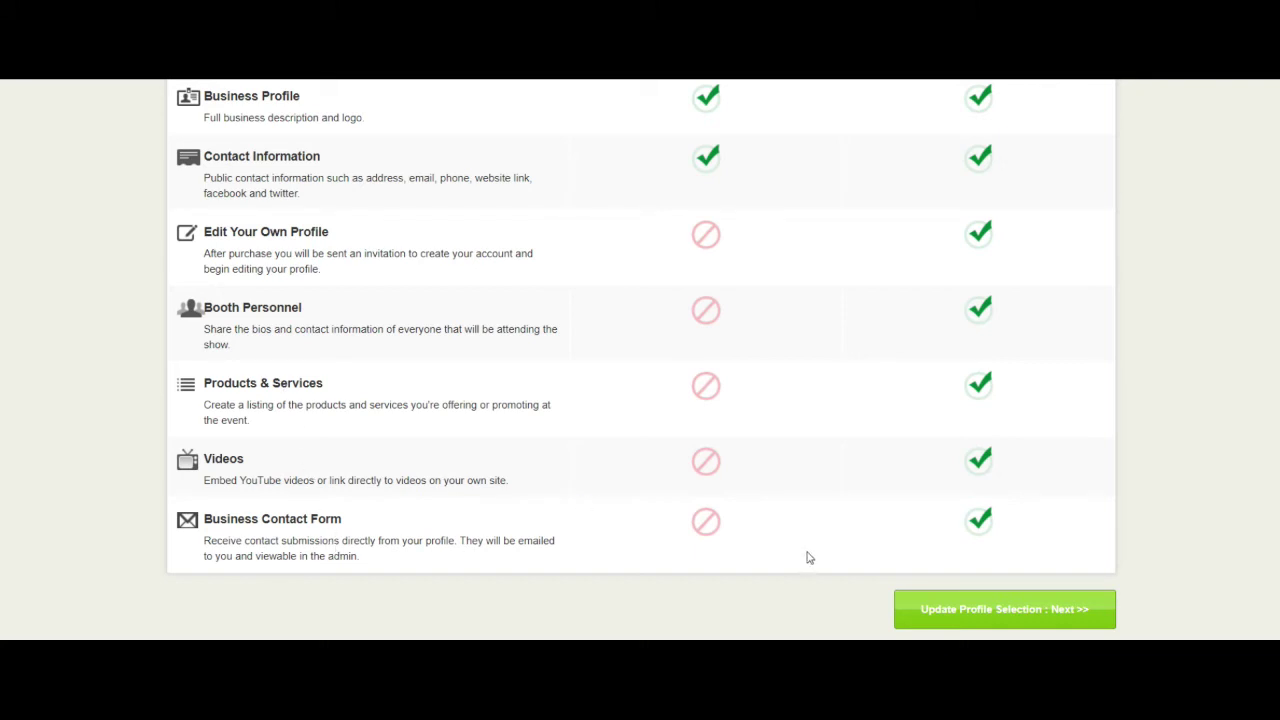
scroll(810, 557, "up", 3)
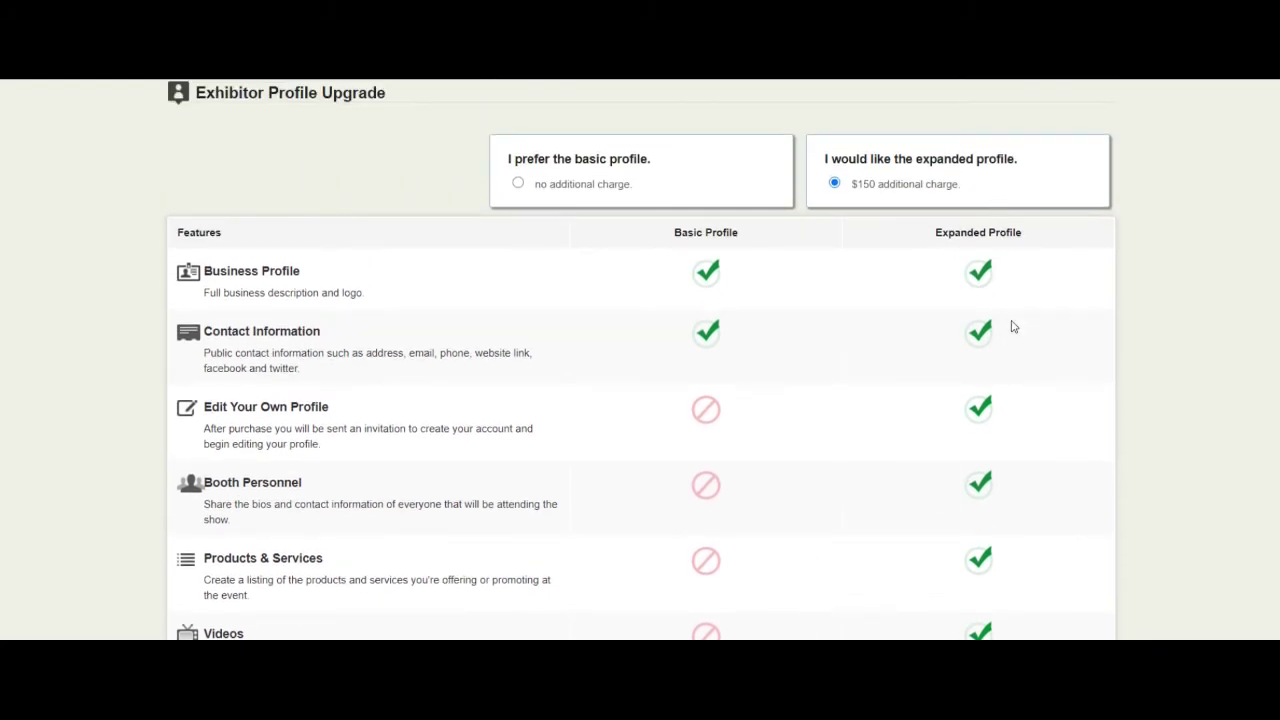
triple_click(1043, 549)
left_click(1071, 423)
scroll(1058, 366, "down", 1)
scroll(1057, 363, "up", 2)
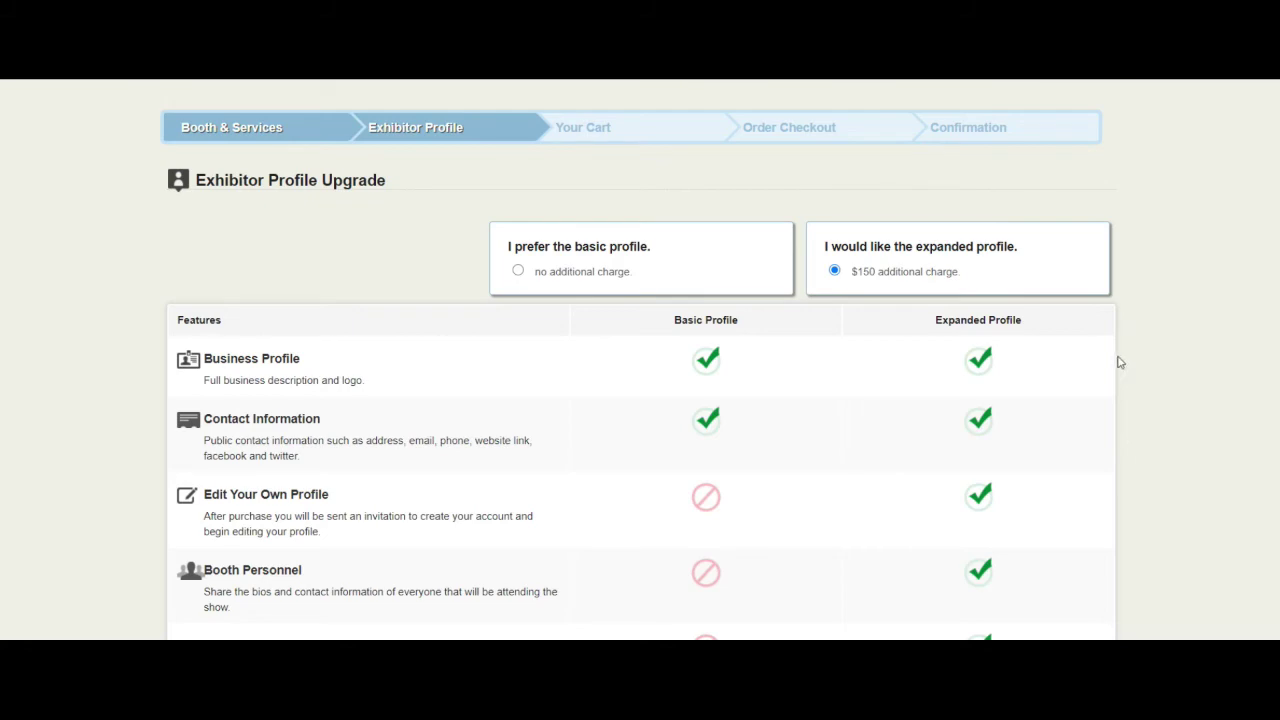
scroll(1120, 362, "down", 3)
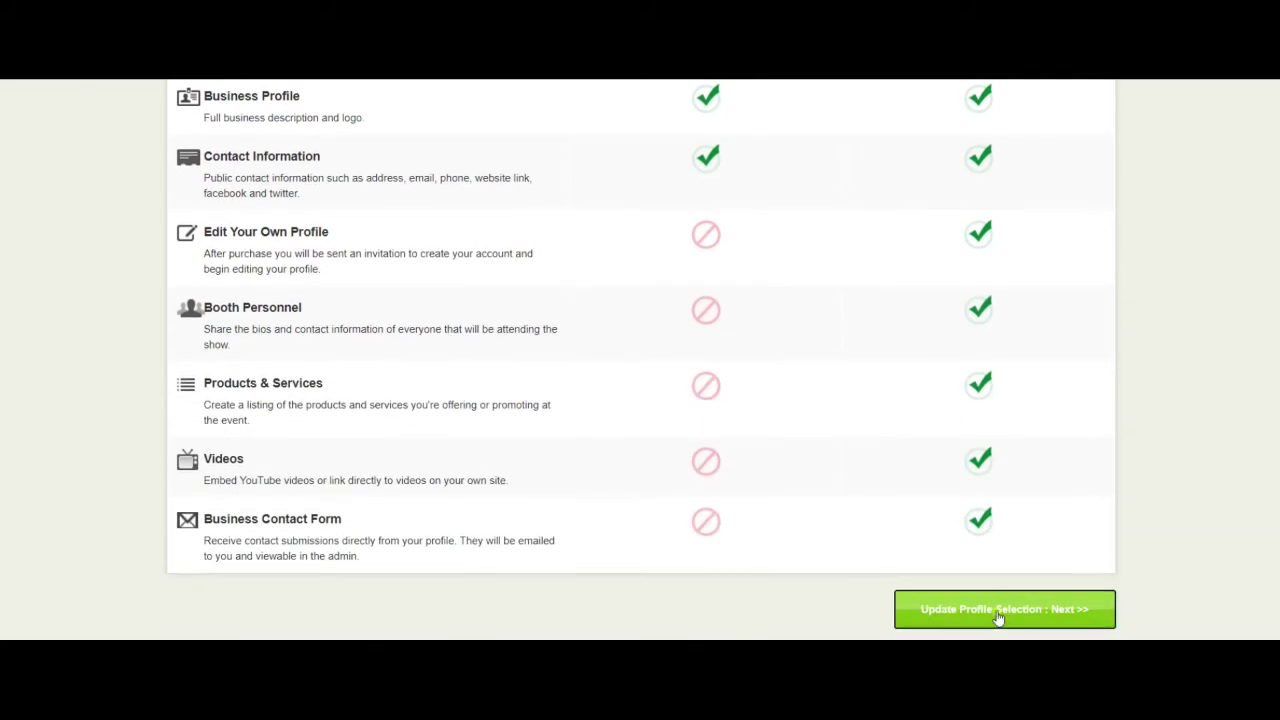
left_click(998, 612)
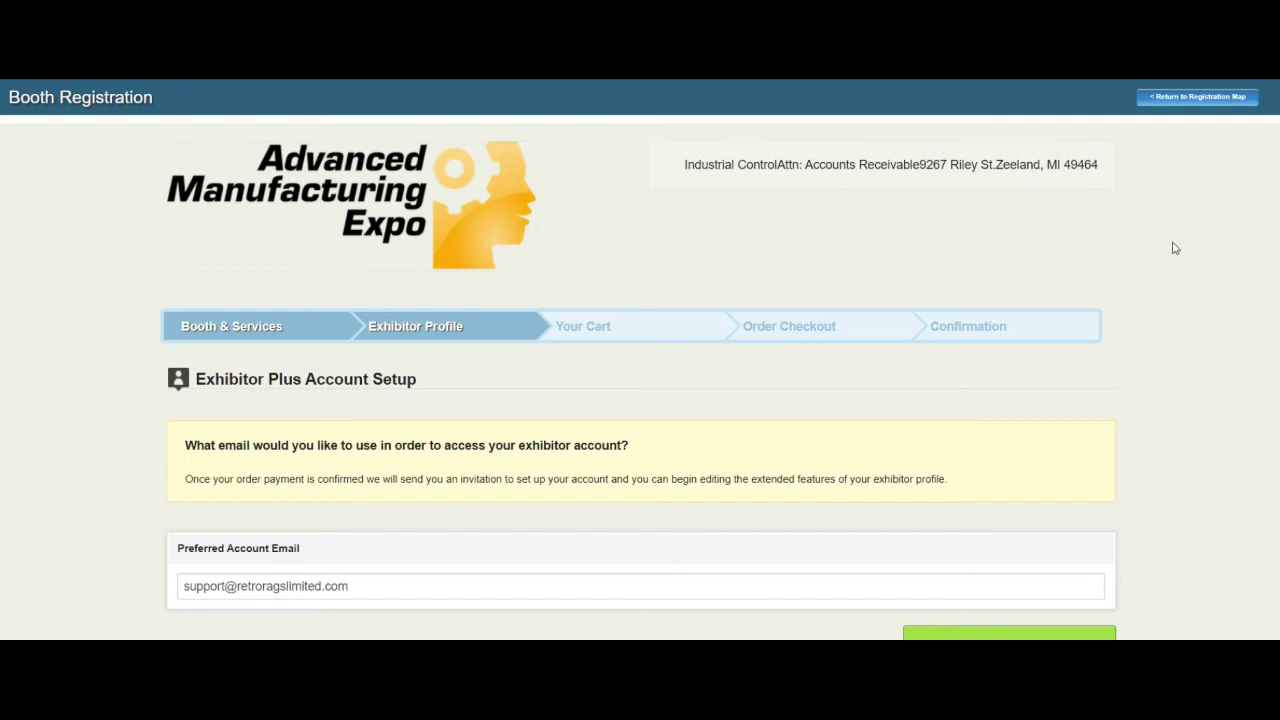
- Accept the prefilled exhibitor account email and agree to the terms of service to proceed to the cart
scroll(1175, 248, "down", 1)
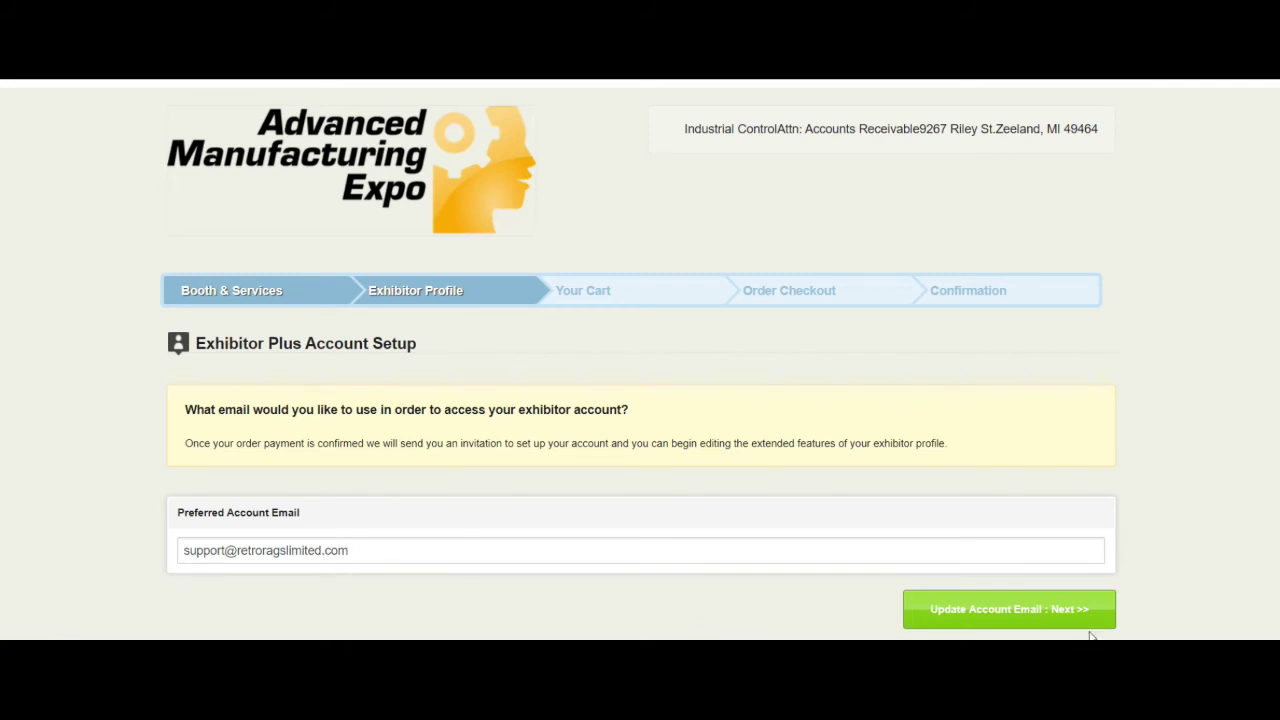
left_click(1048, 617)
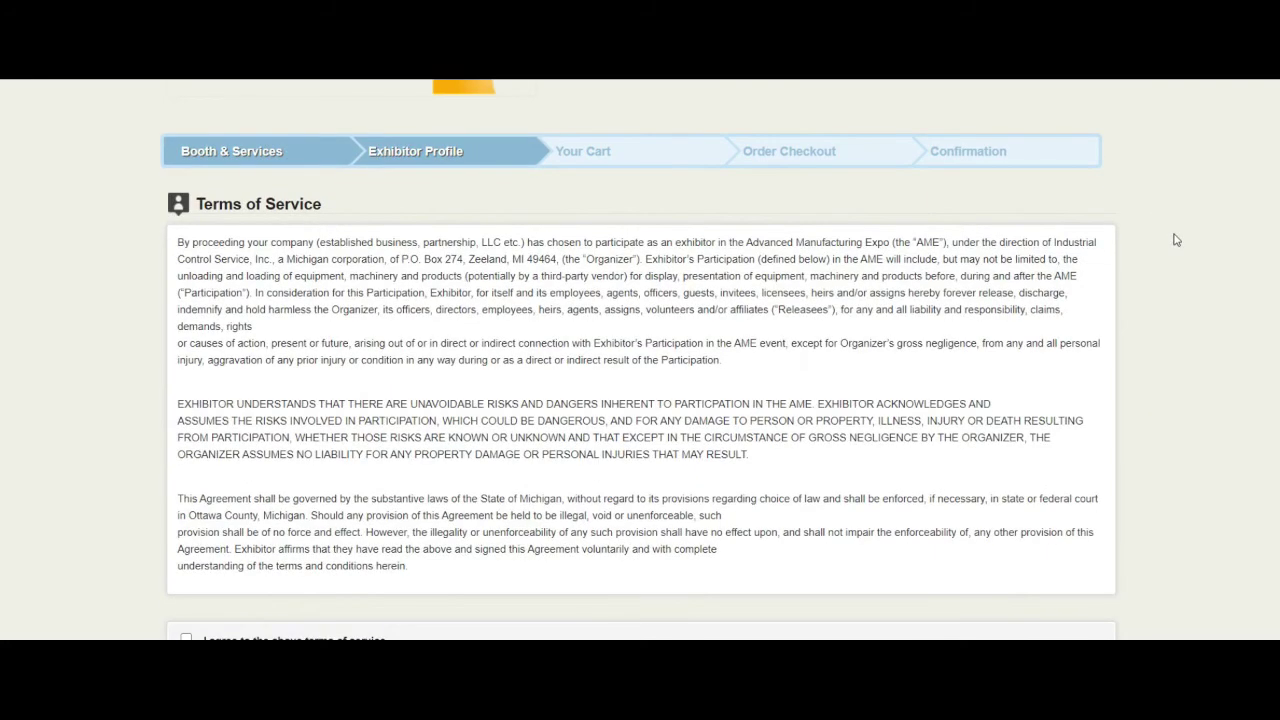
scroll(1149, 283, "down", 1)
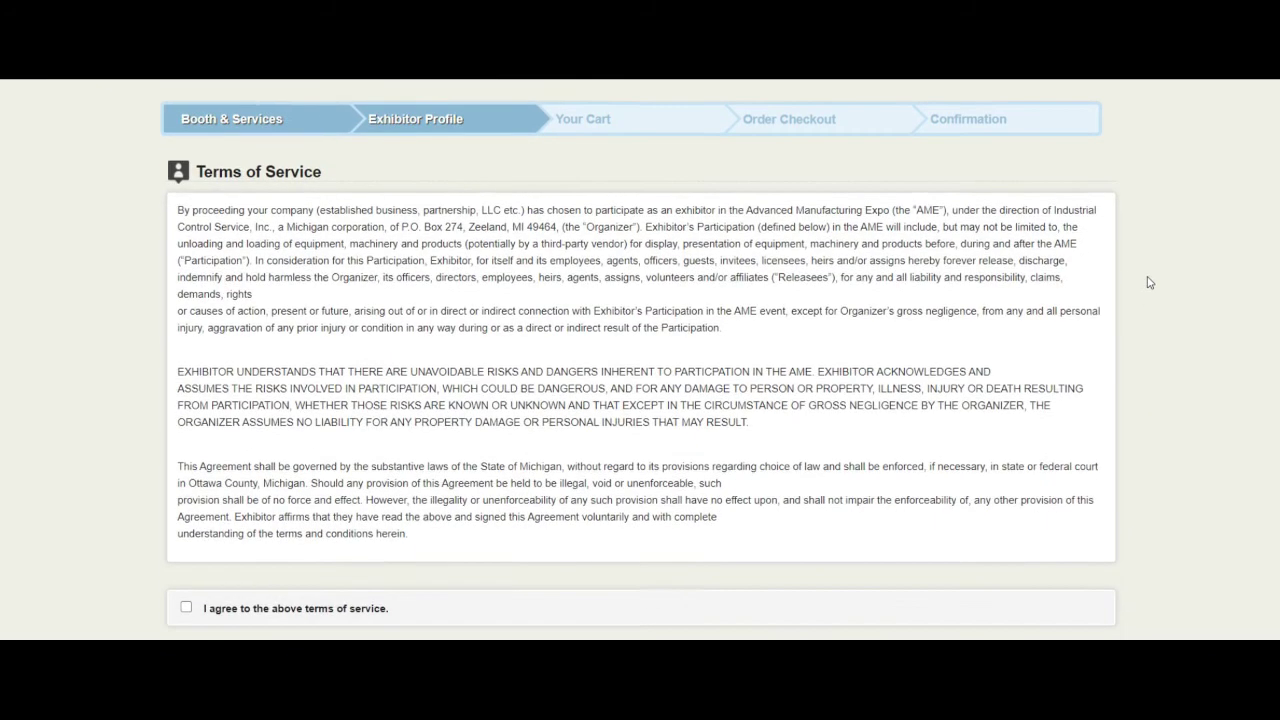
scroll(1149, 283, "down", 2)
left_click(186, 544)
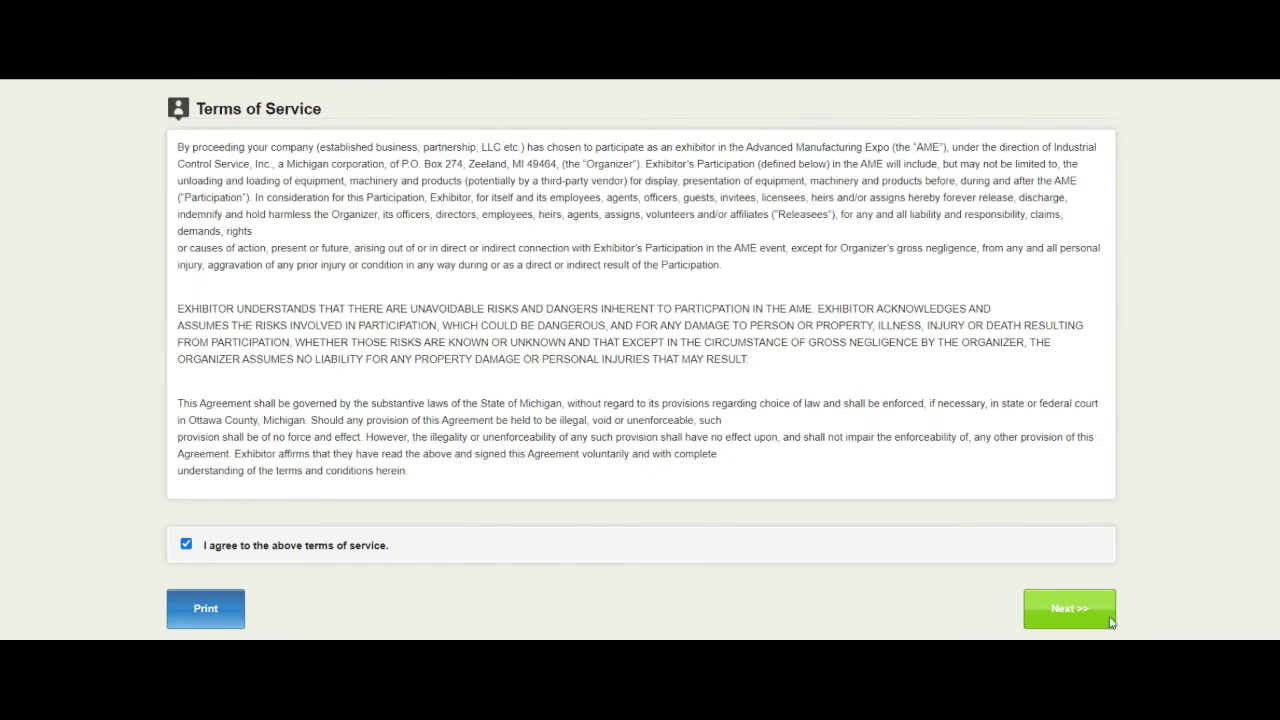
left_click(1068, 607)
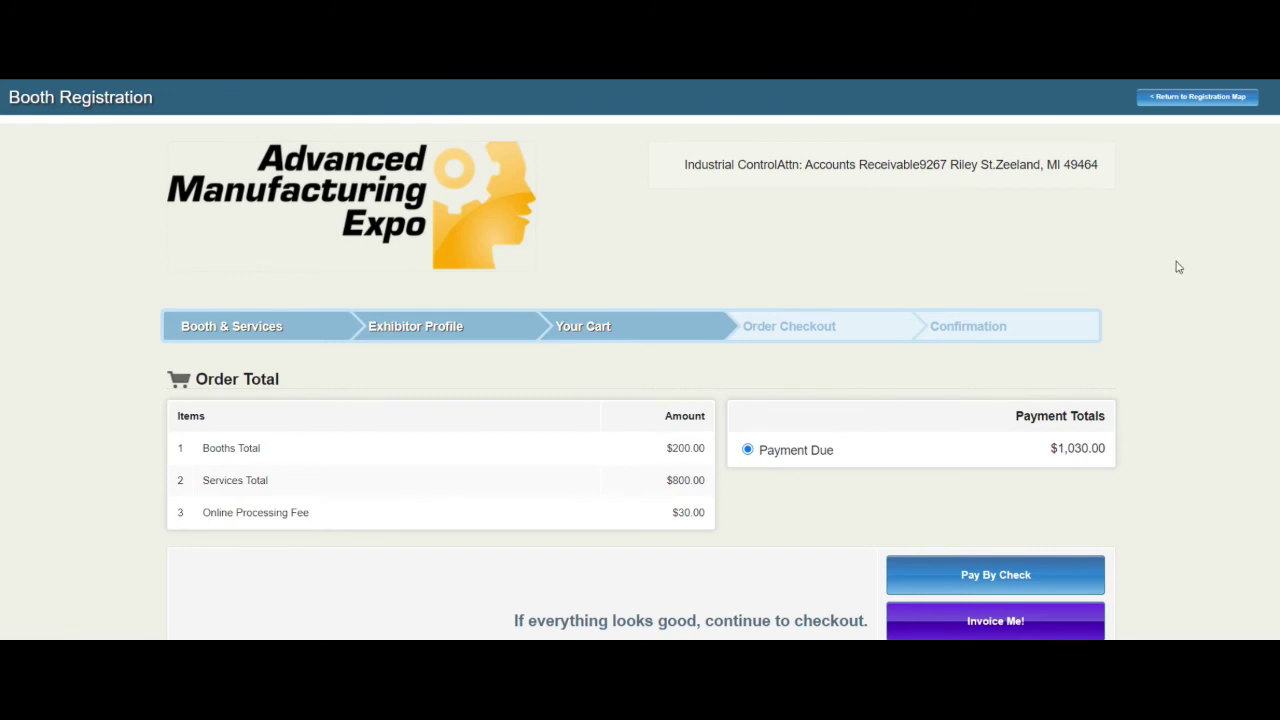
- Review the order total, payment options, and the booth V712 and general services selections in the cart
scroll(1176, 262, "down", 3)
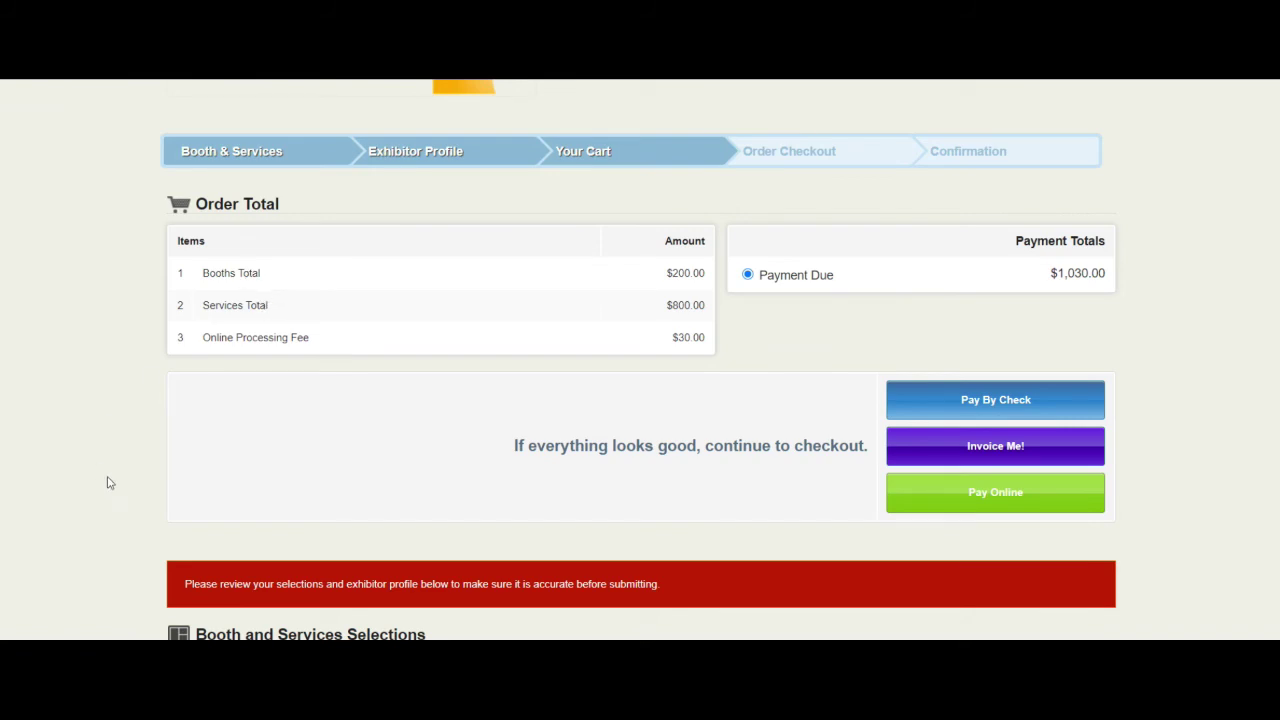
scroll(120, 434, "down", 5)
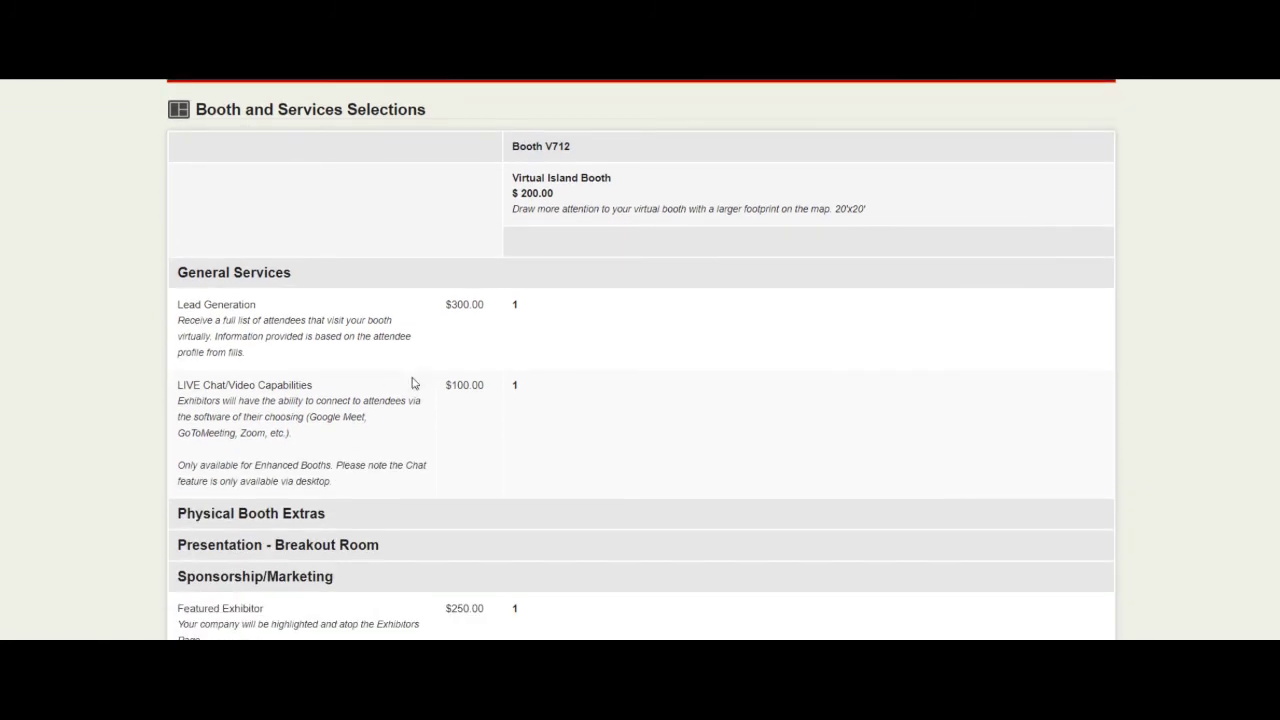
scroll(463, 412, "down", 2)
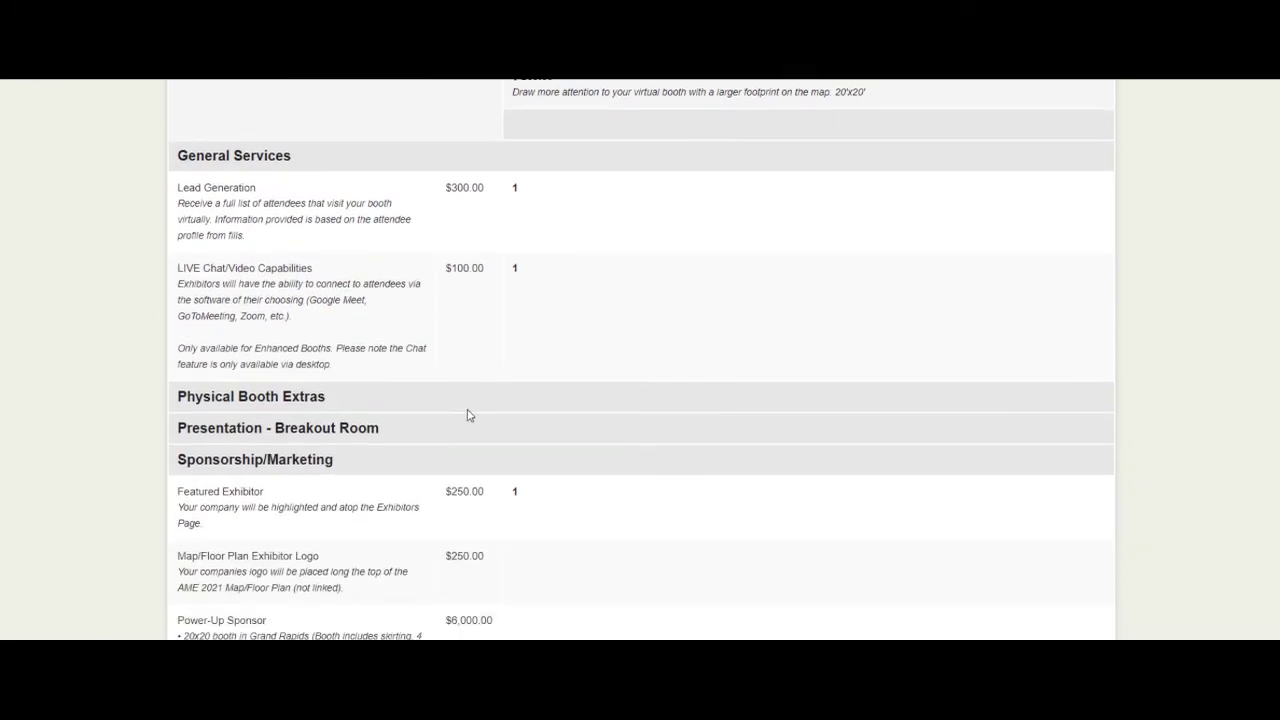
scroll(465, 440, "up", 1)
scroll(465, 437, "up", 6)
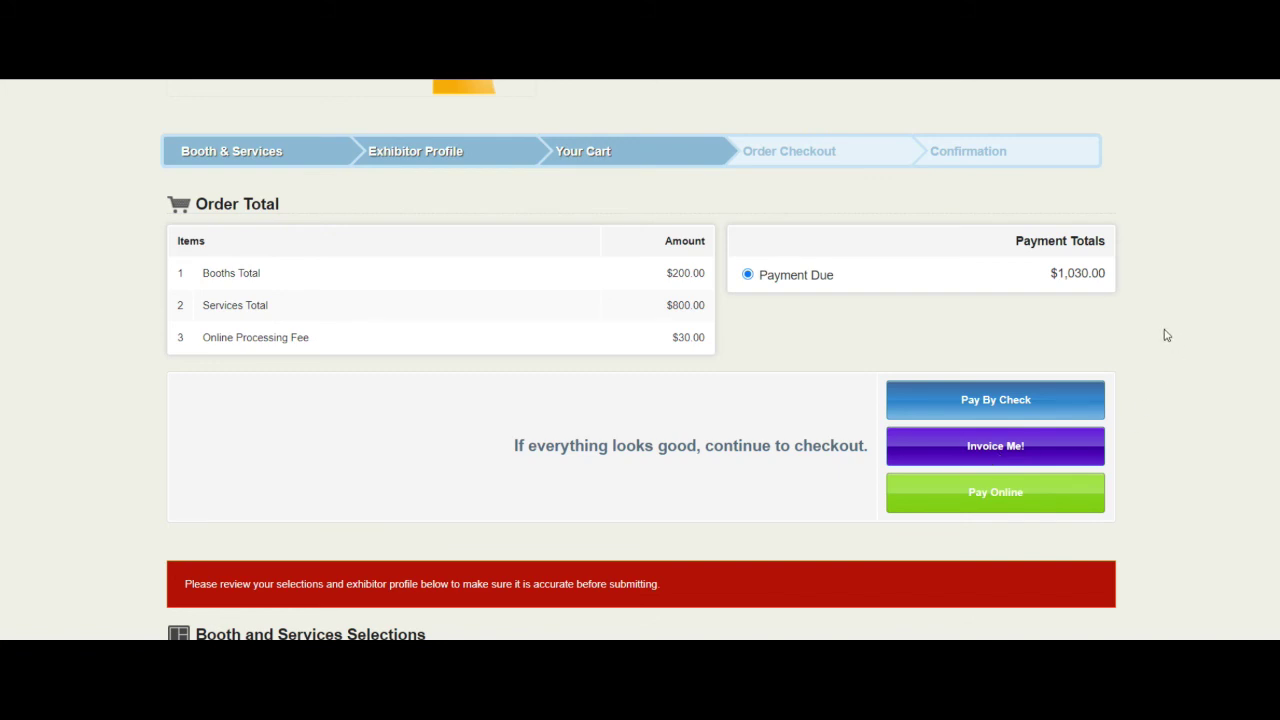
- Check the cart's selections down to the add-on services and submit the order with the Invoice Me option
scroll(1165, 335, "down", 1)
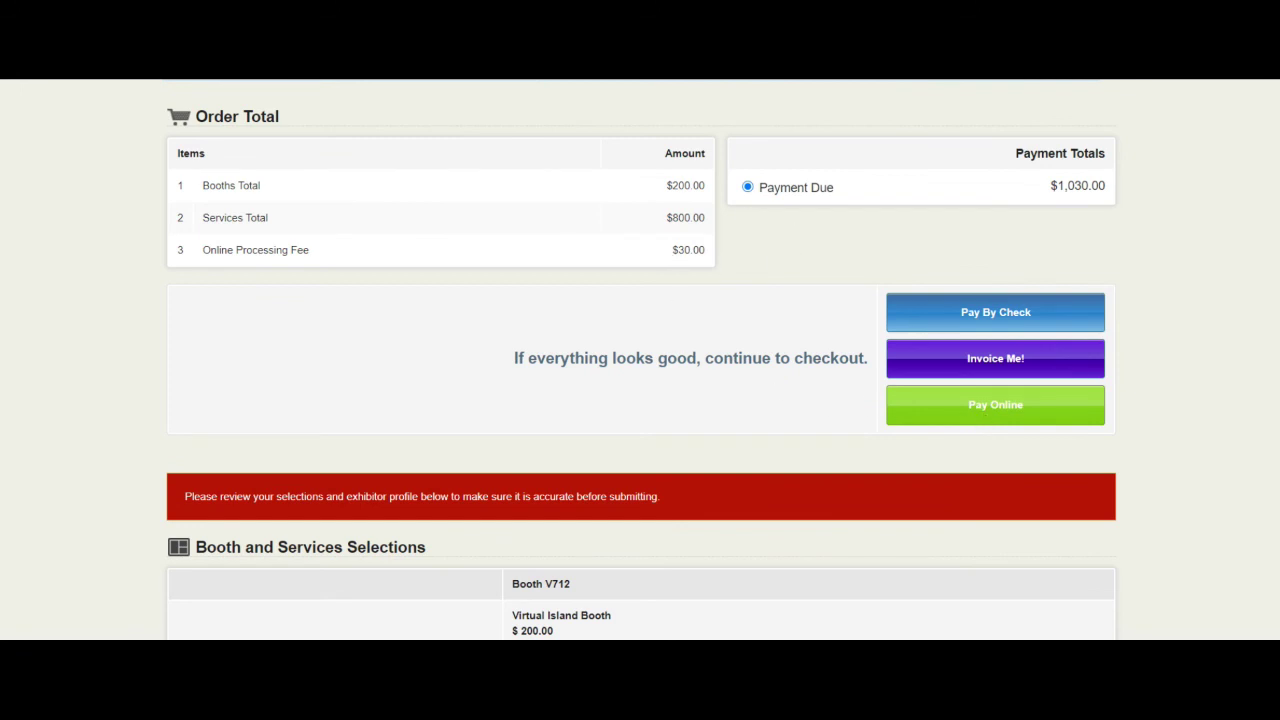
scroll(1217, 323, "down", 5)
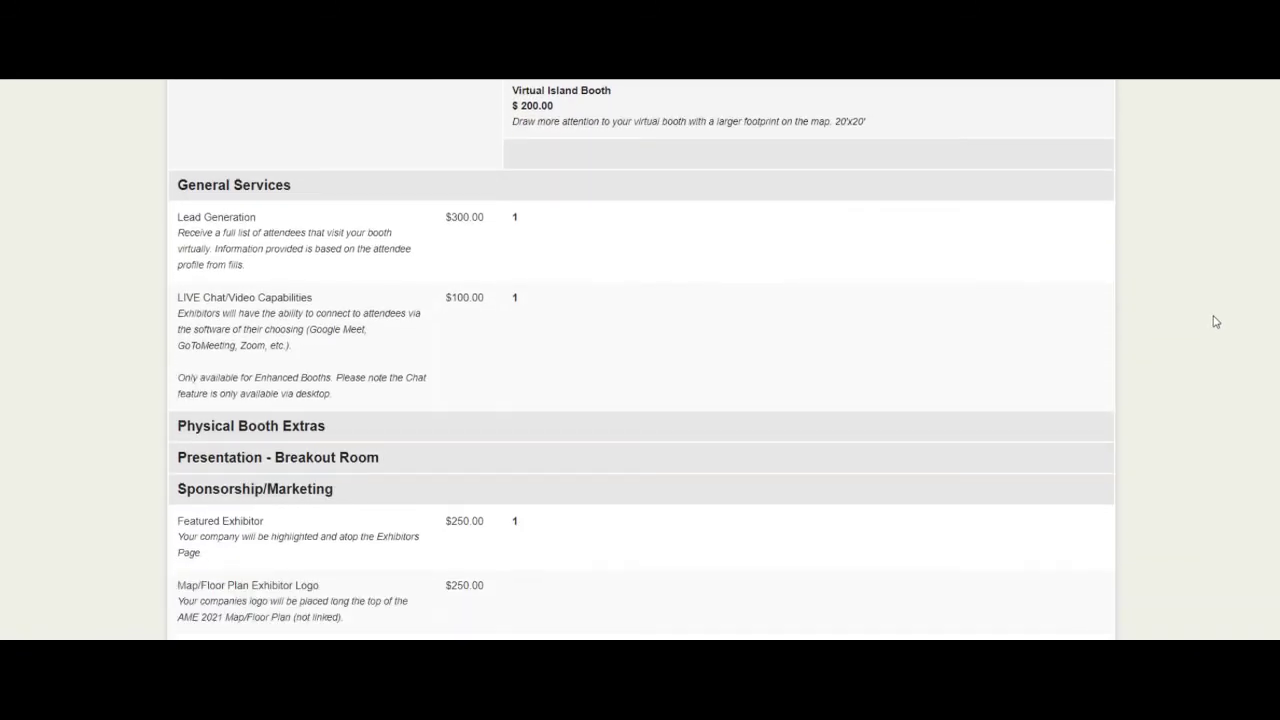
scroll(1216, 322, "up", 5)
scroll(1216, 322, "up", 1)
scroll(1216, 322, "down", 10)
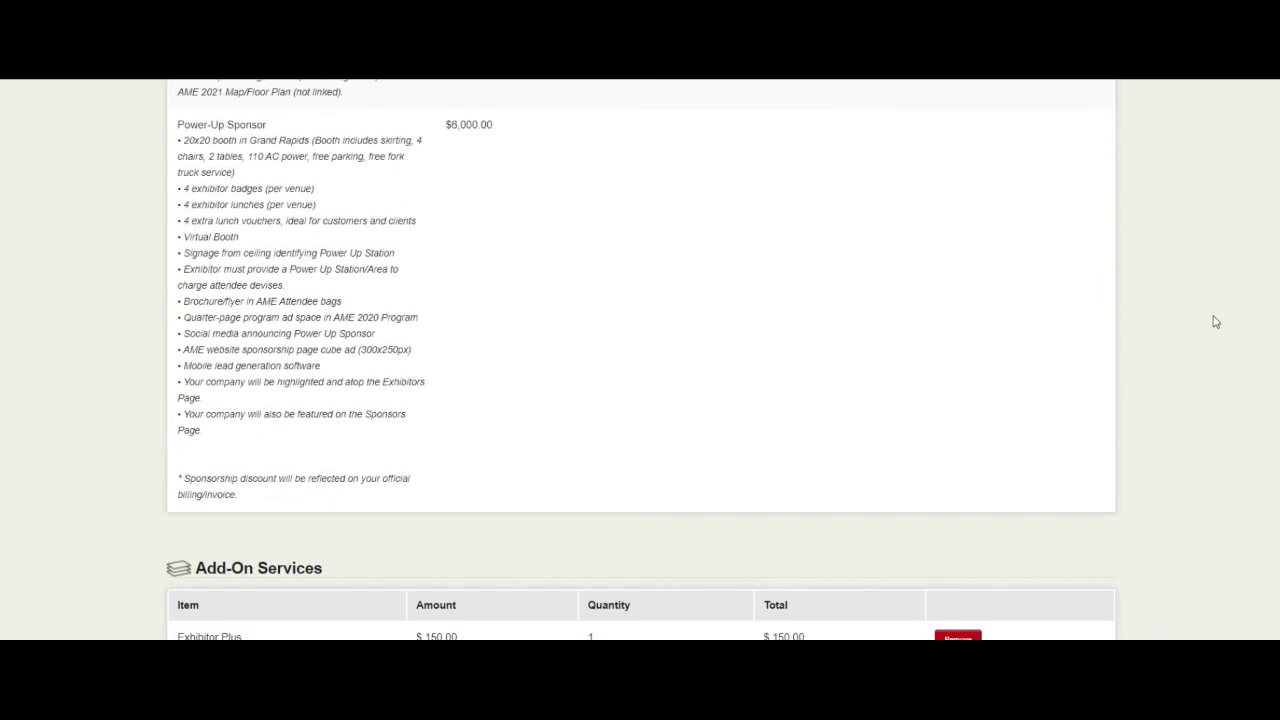
scroll(1216, 322, "up", 10)
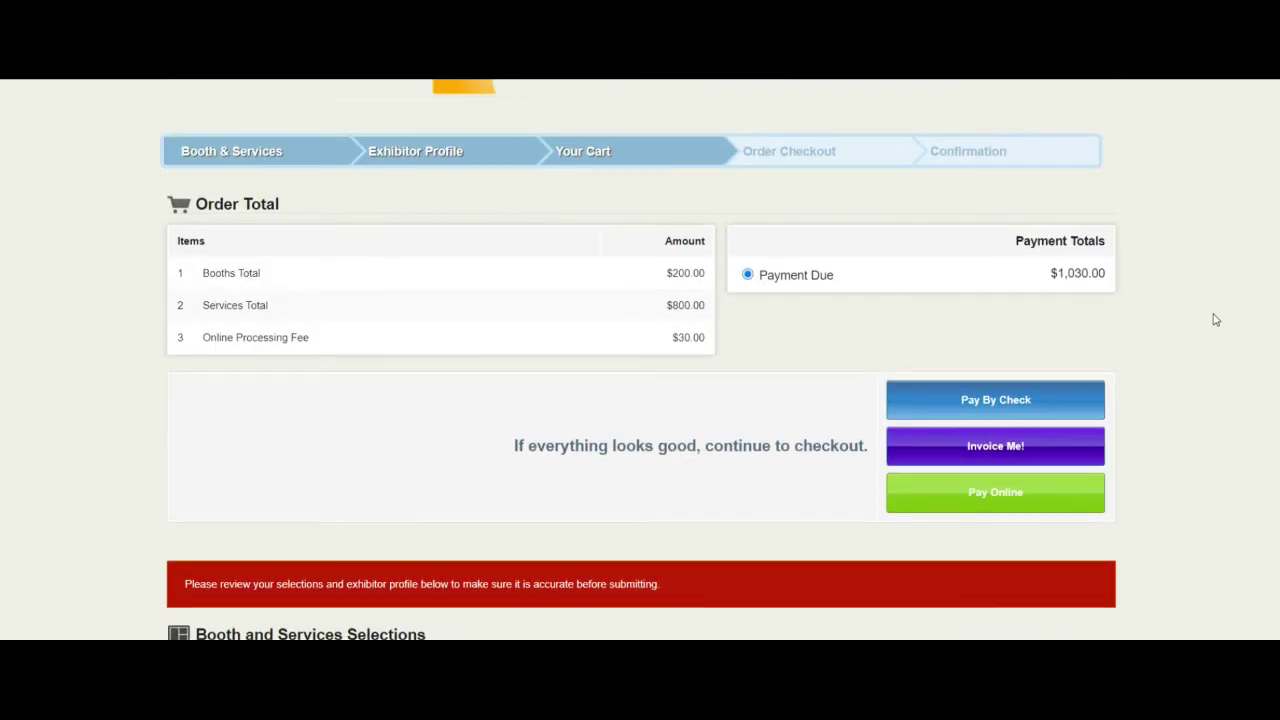
left_click(1020, 458)
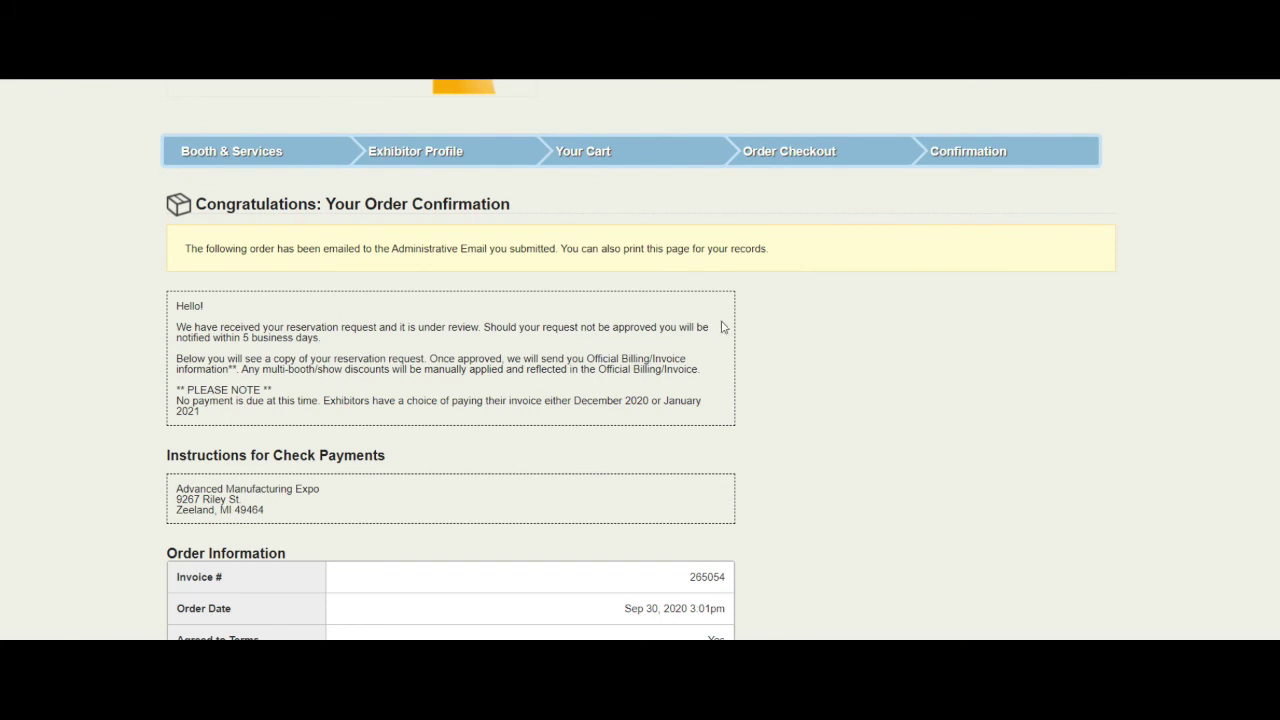
- Review the order confirmation, including order information, exhibitor contacts, purchased services, additional items and balance due
scroll(800, 277, "down", 2)
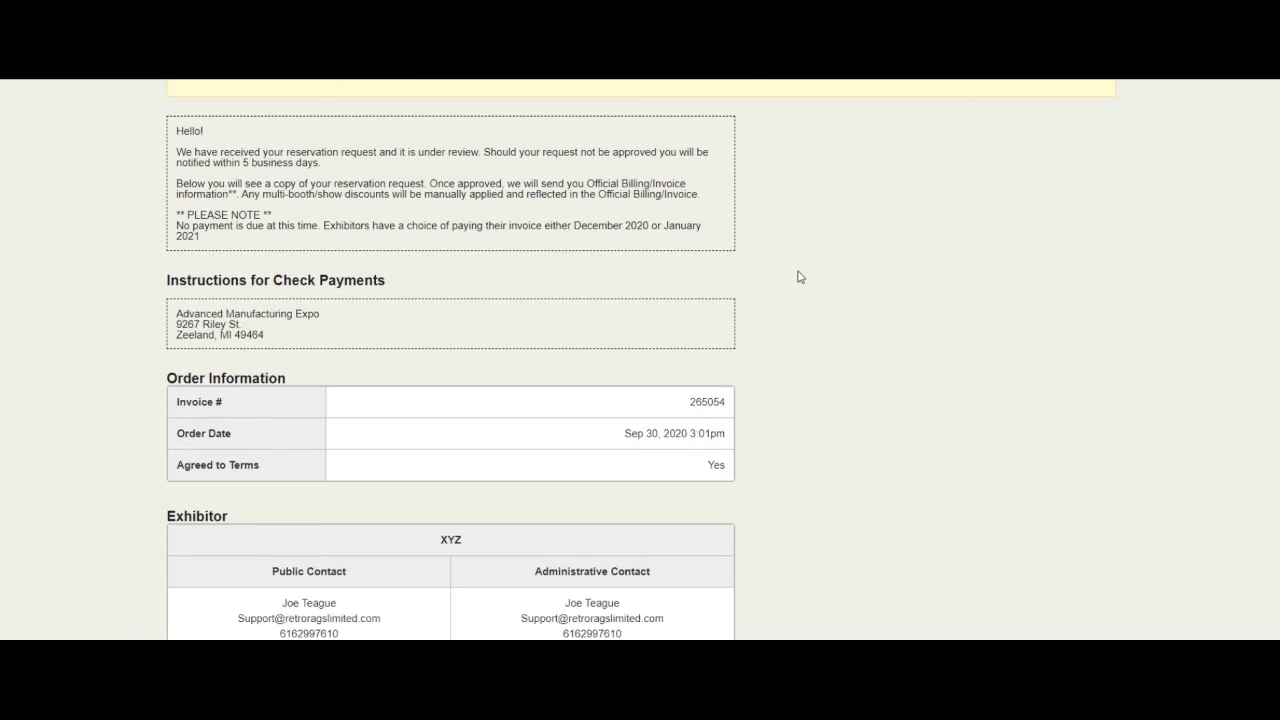
scroll(800, 277, "down", 6)
scroll(800, 277, "down", 2)
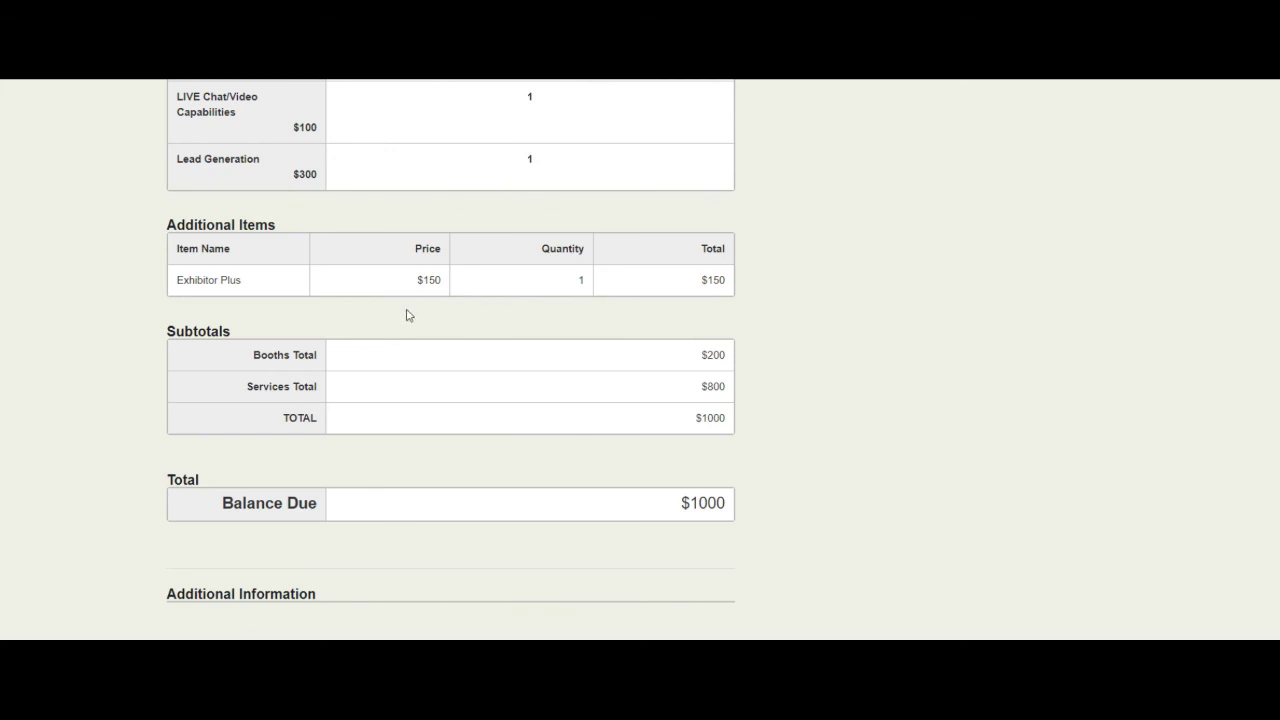
scroll(848, 430, "up", 2)
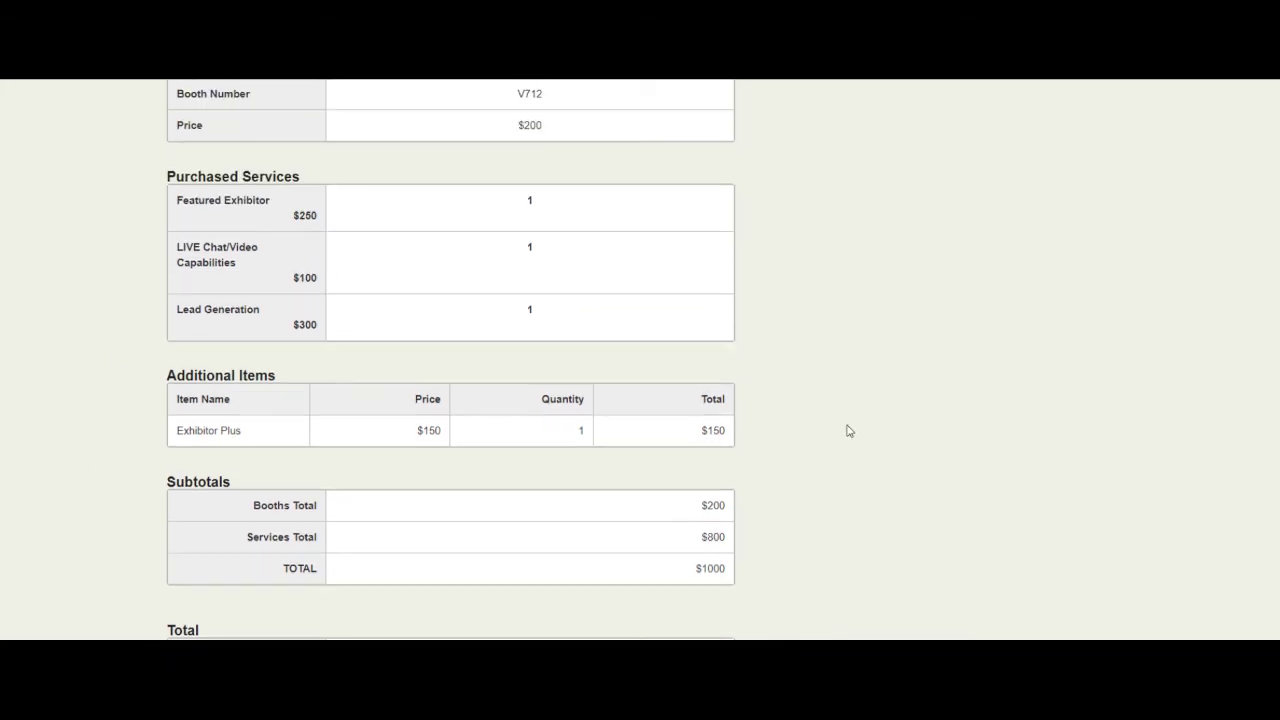
scroll(848, 430, "up", 10)
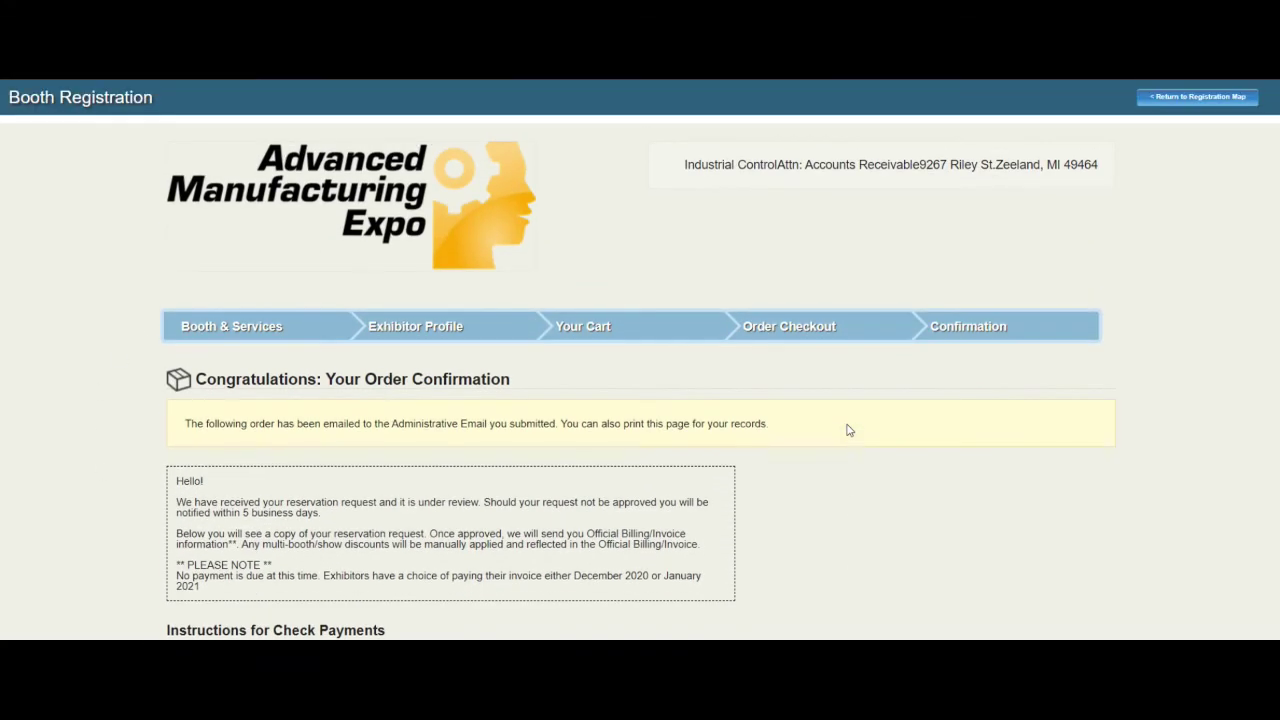